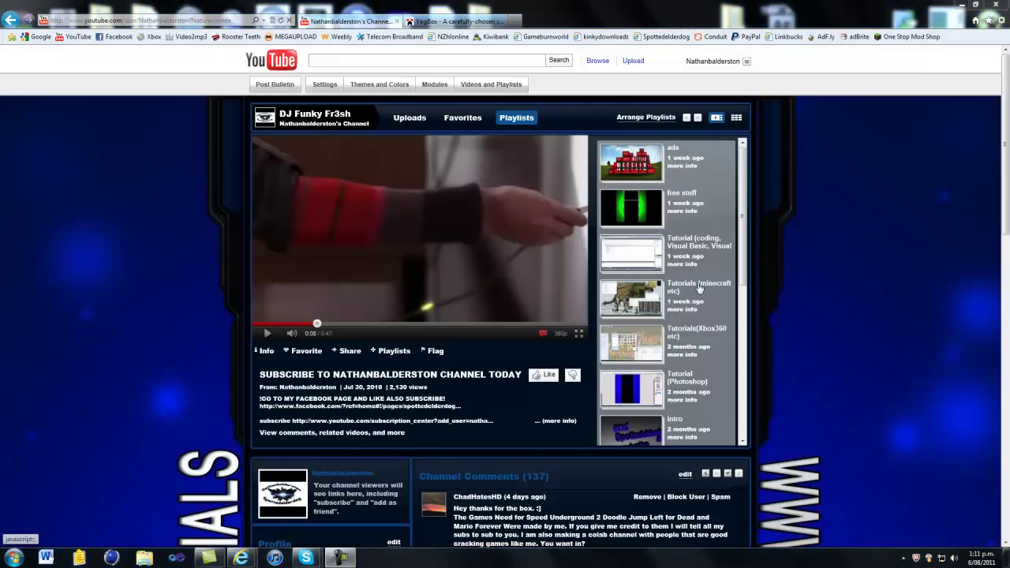
- Examine the YogBox forum thread's install notes and the download links for version 1.7.3 Beta 7
click(454, 21)
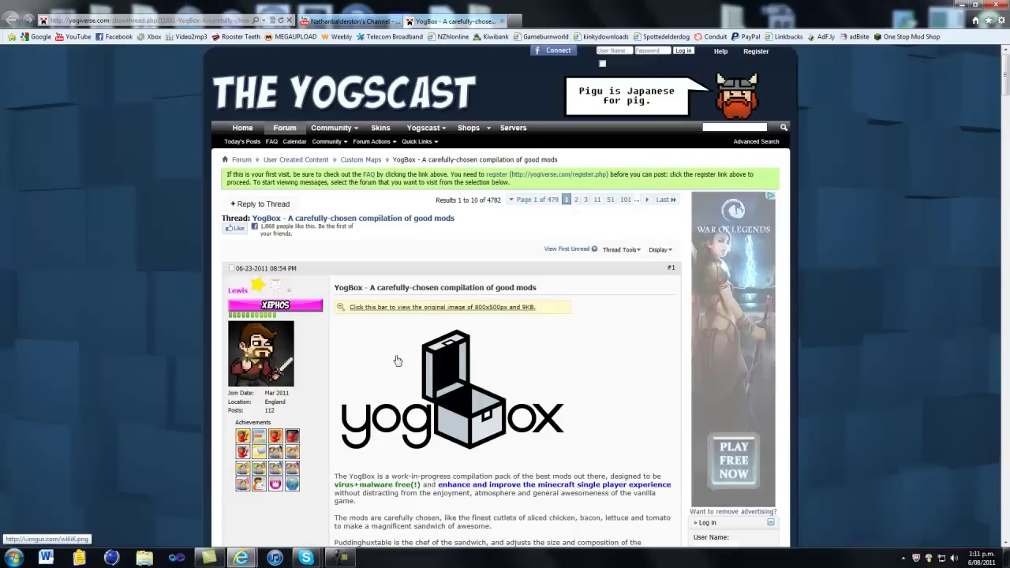
scroll(514, 287, down, 4)
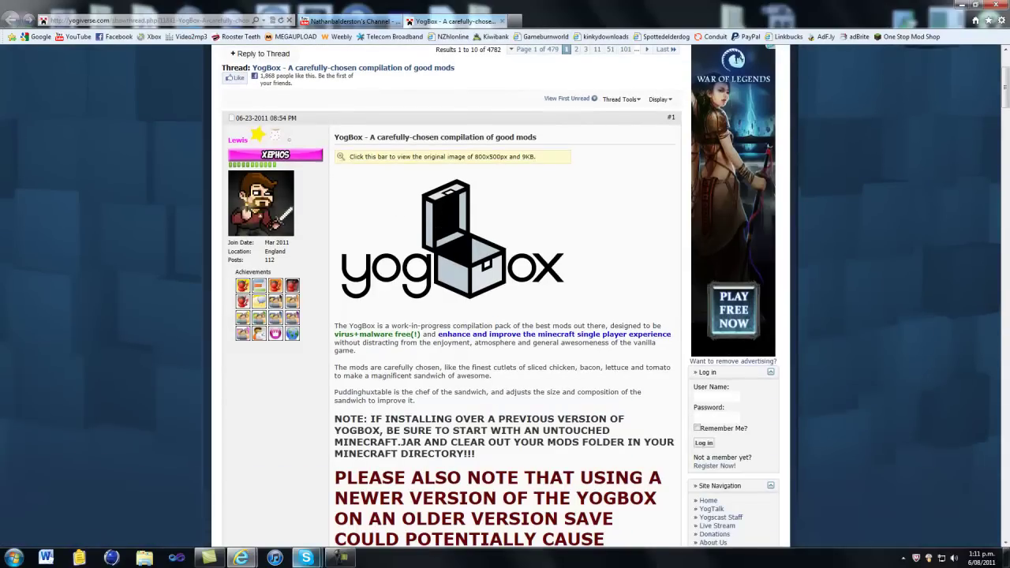
scroll(348, 468, down, 10)
scroll(255, 503, up, 14)
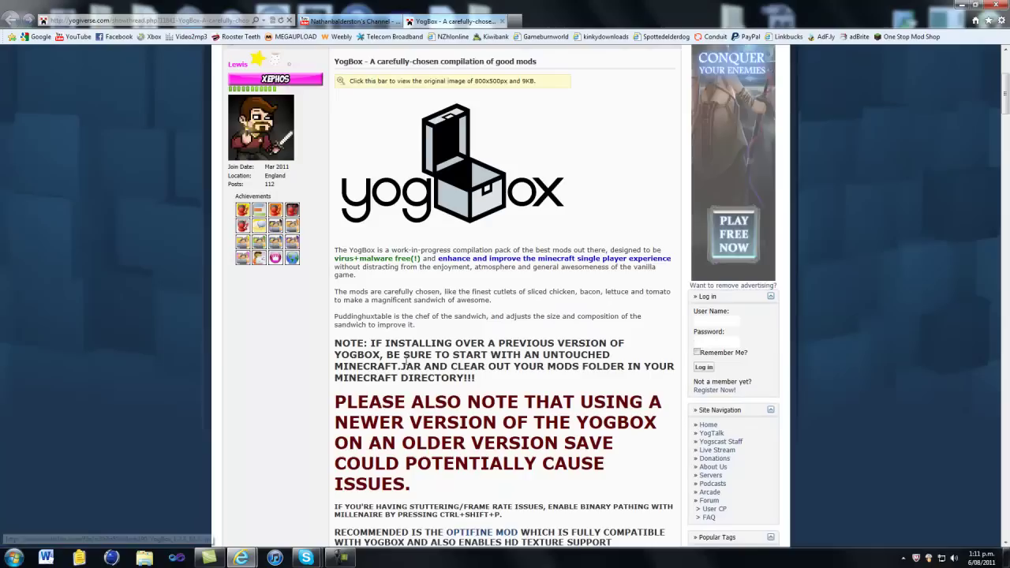
scroll(454, 330, down, 9)
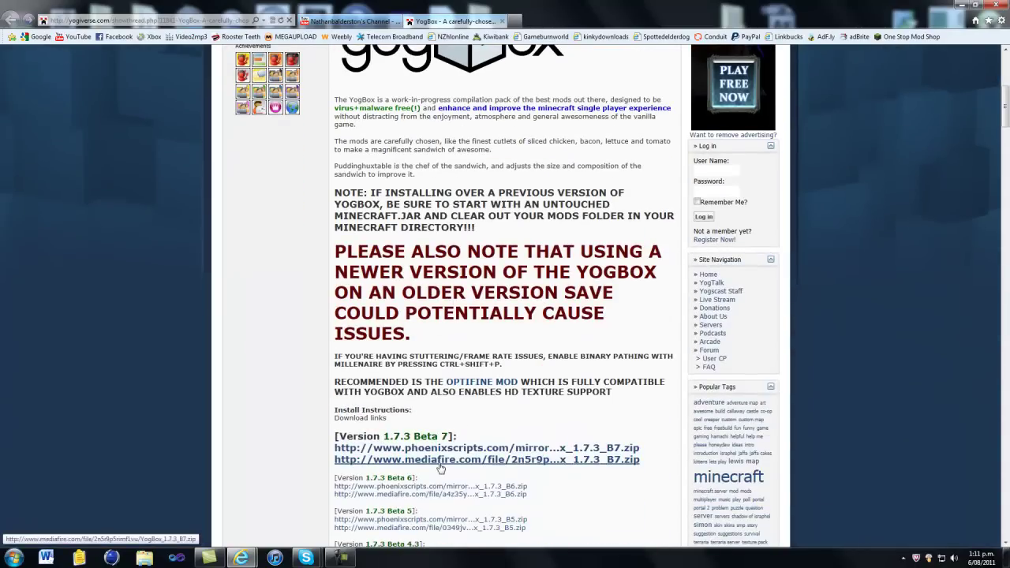
scroll(468, 450, up, 6)
scroll(481, 394, down, 8)
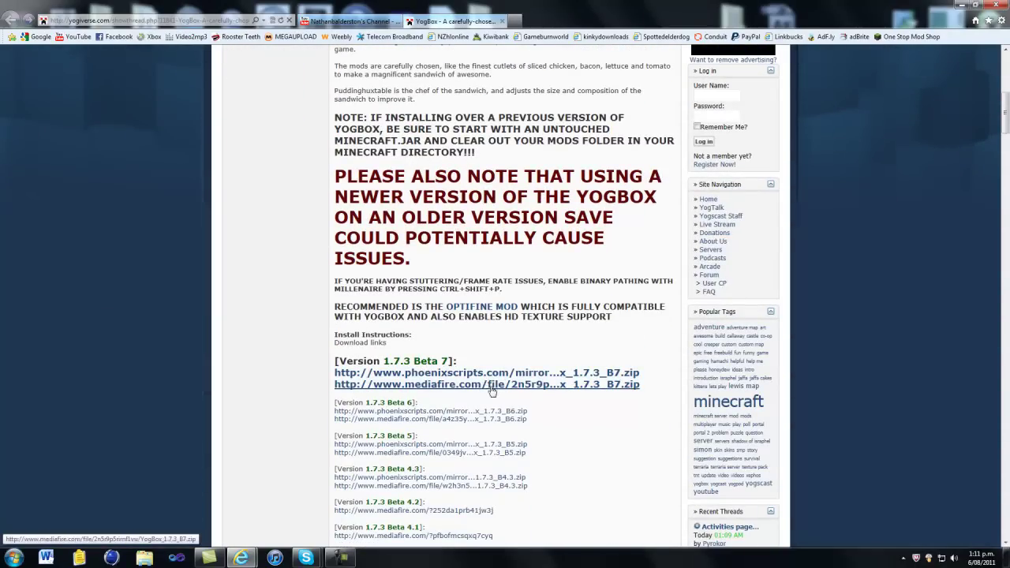
scroll(676, 218, up, 8)
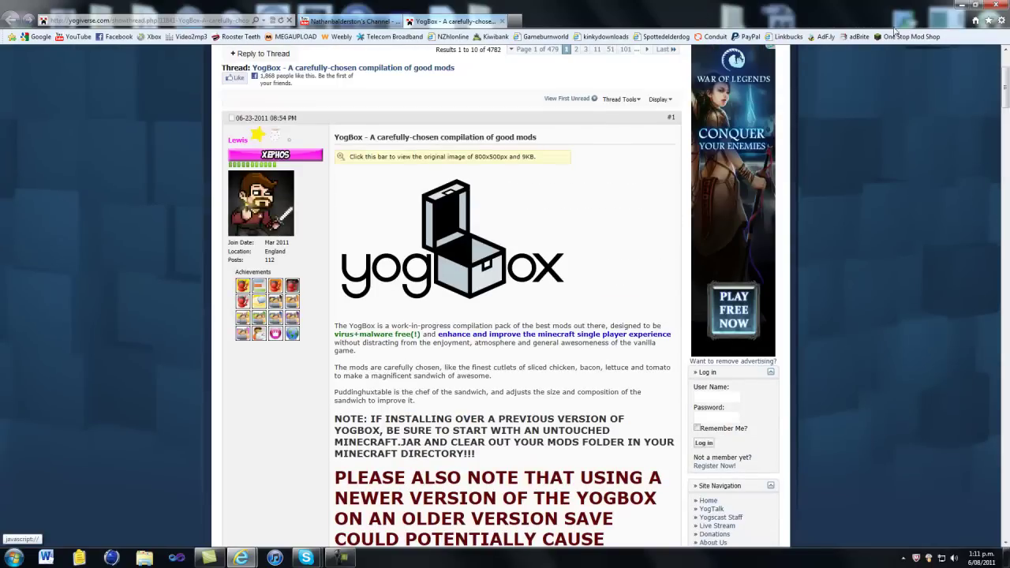
- Minimize the browser and open the YogBox_1.7.3_B7.zip archive from the desktop
click(961, 5)
click(649, 237)
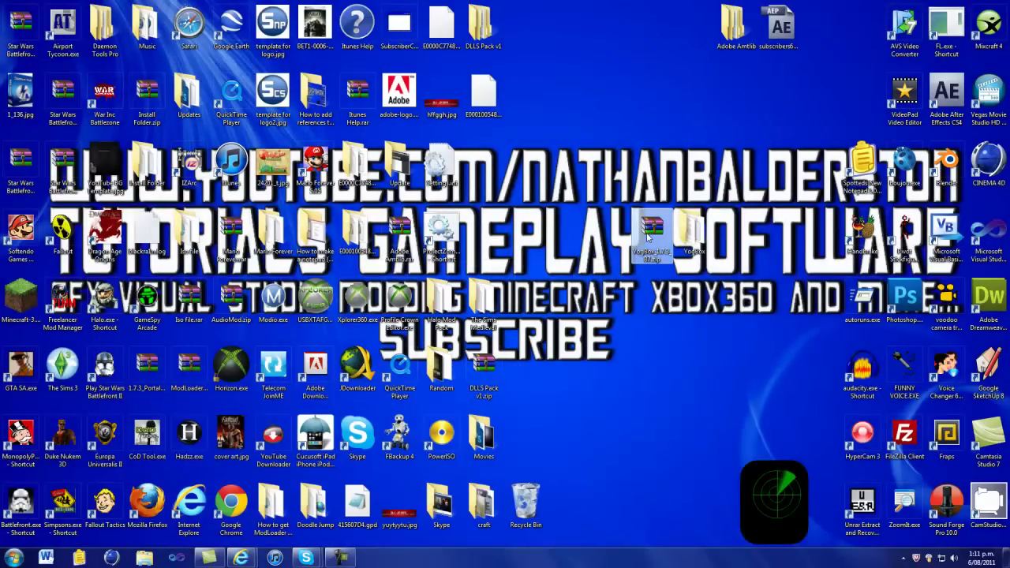
double_click(649, 235)
drag(671, 337, 645, 266)
key(Escape)
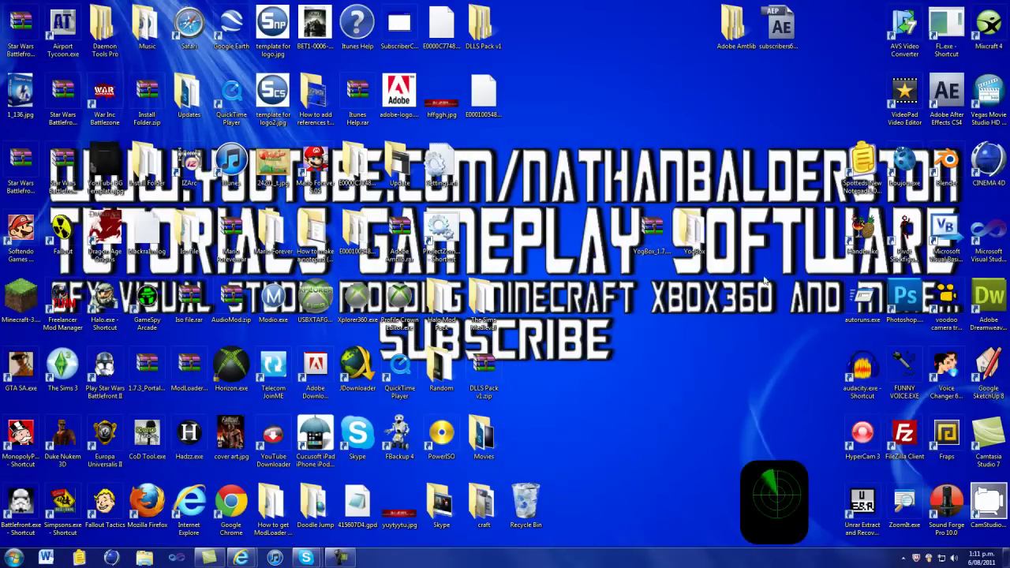
double_click(656, 239)
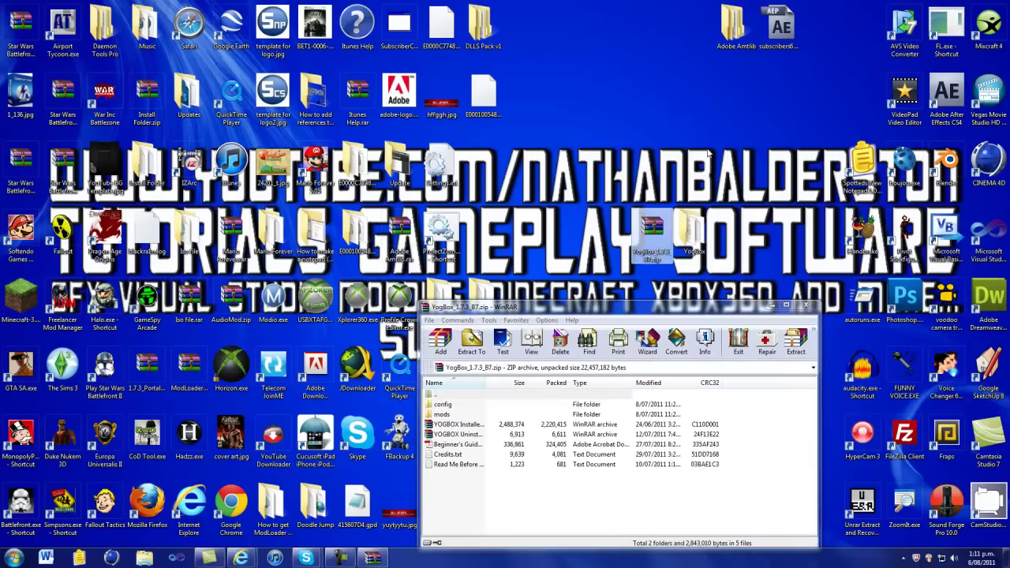
right_click(709, 154)
mouse_move(764, 273)
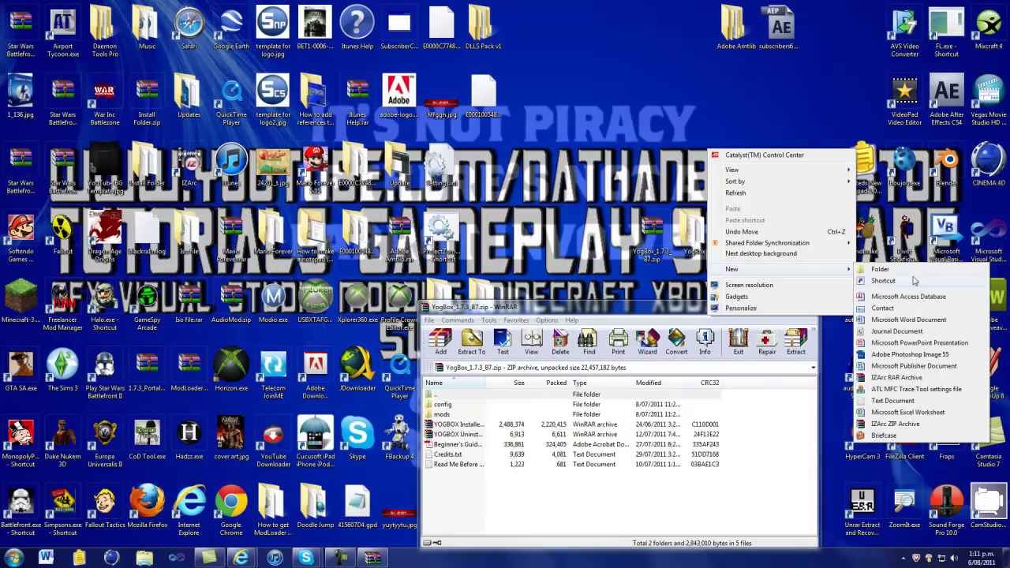
click(674, 176)
- Open the YogBox folder on the desktop and arrange its window side by side with the archive window
click(692, 232)
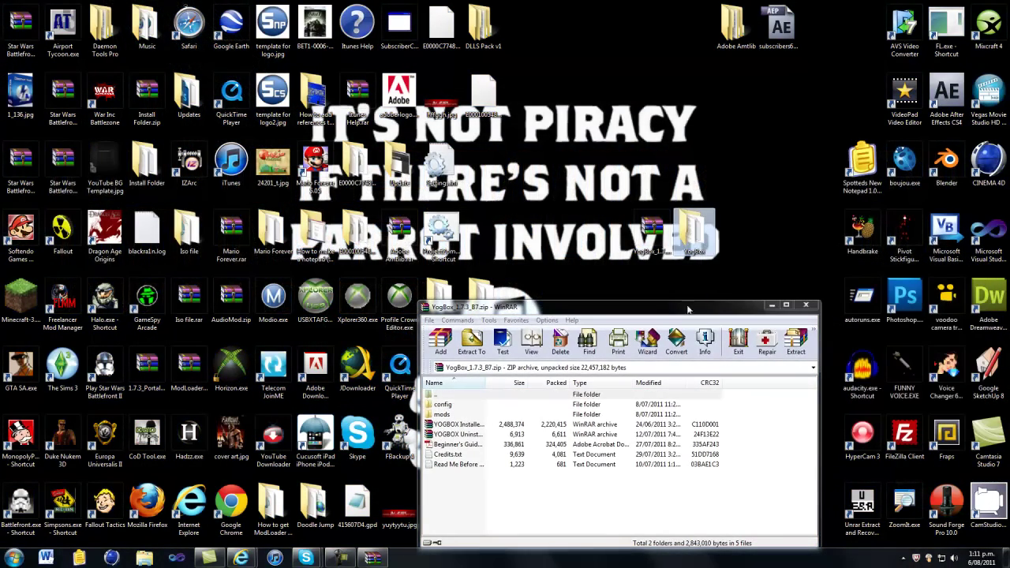
double_click(697, 244)
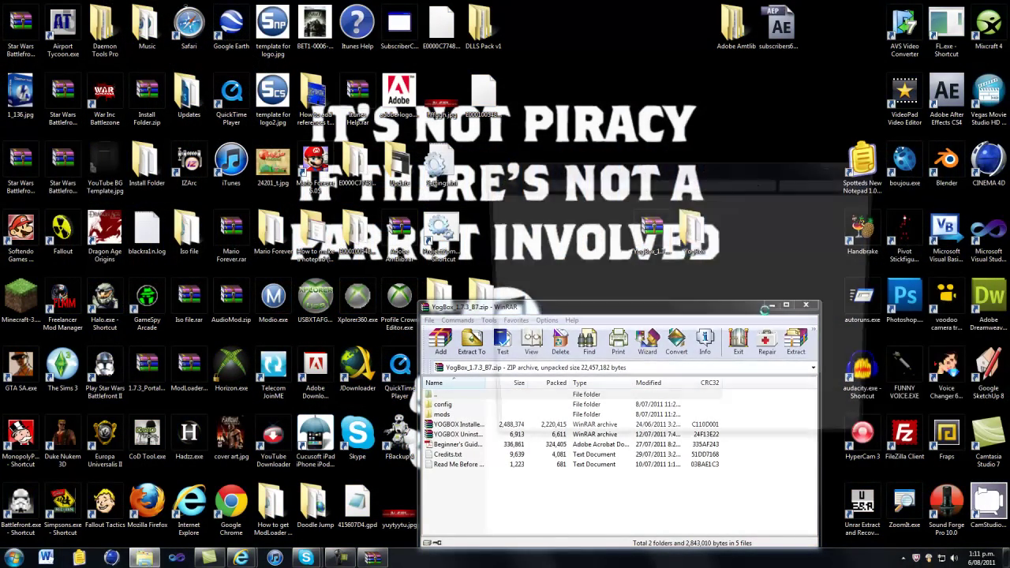
drag(620, 164, 812, 168)
click(552, 321)
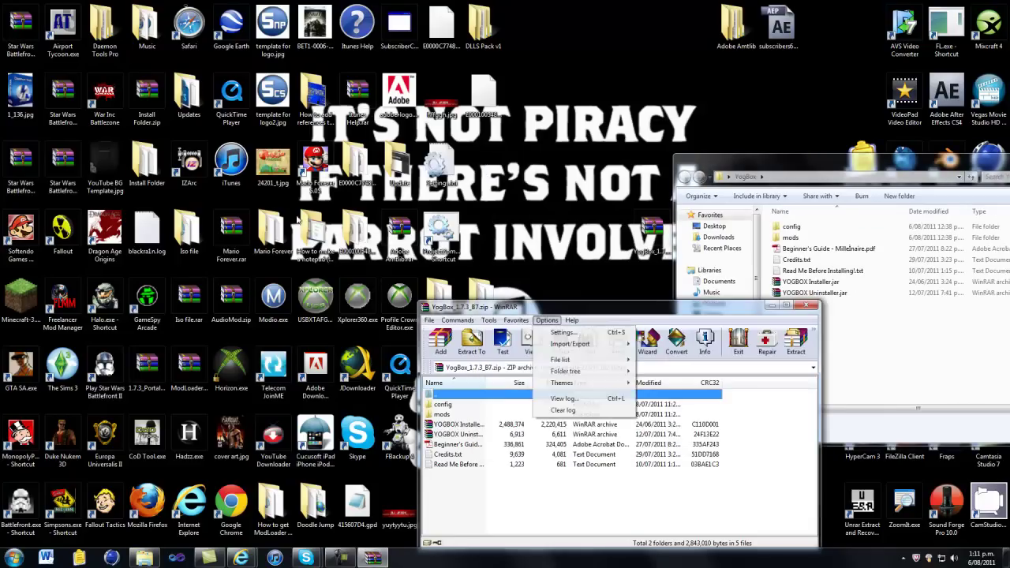
click(541, 285)
drag(563, 309, 381, 191)
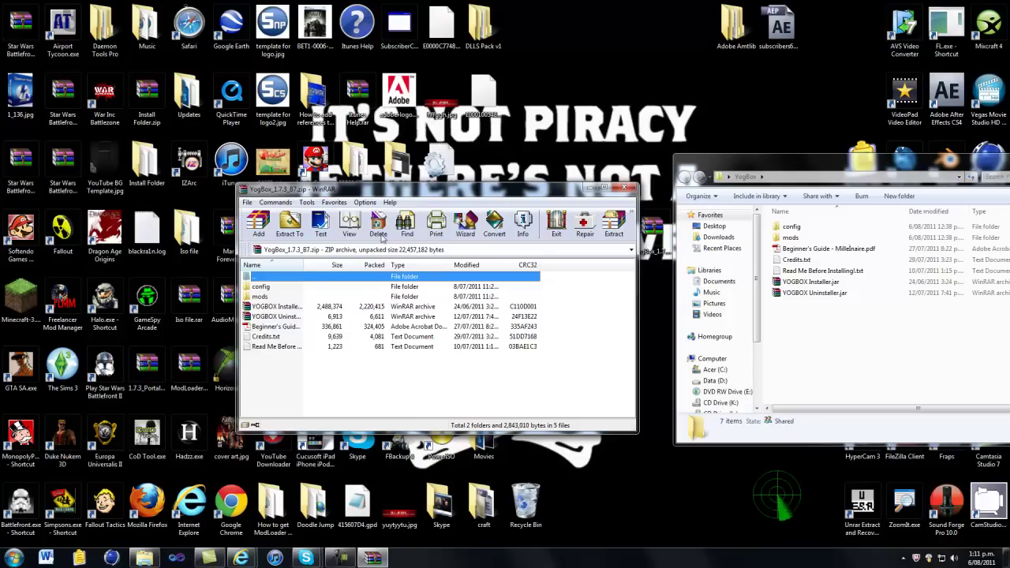
- Try to copy all the archive's files and folders into the YogBox folder and close the archive
drag(314, 374, 843, 293)
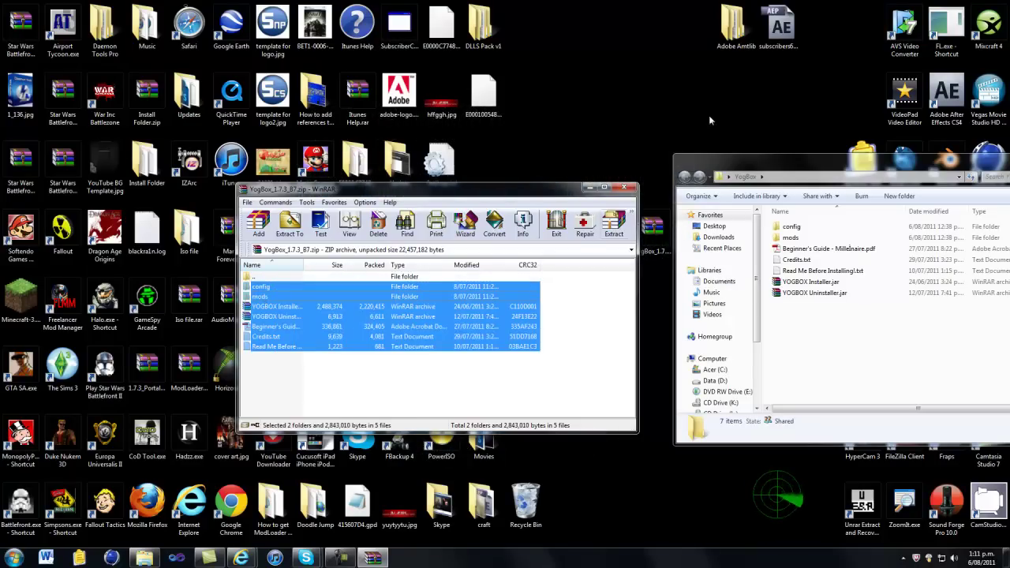
click(627, 191)
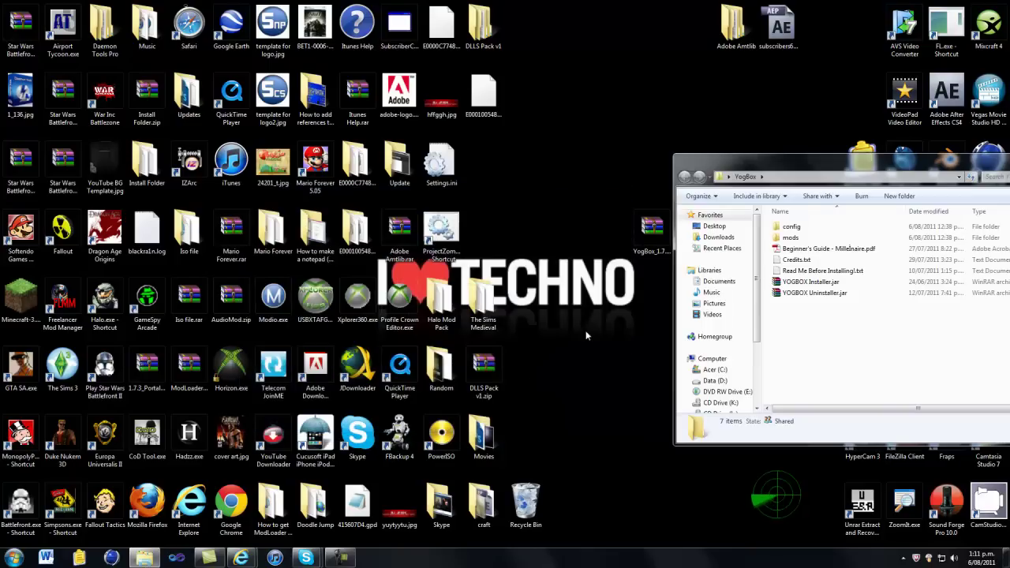
- Start the Minecraft launcher, view the launcher options with the forced game update, and close the launcher
click(28, 297)
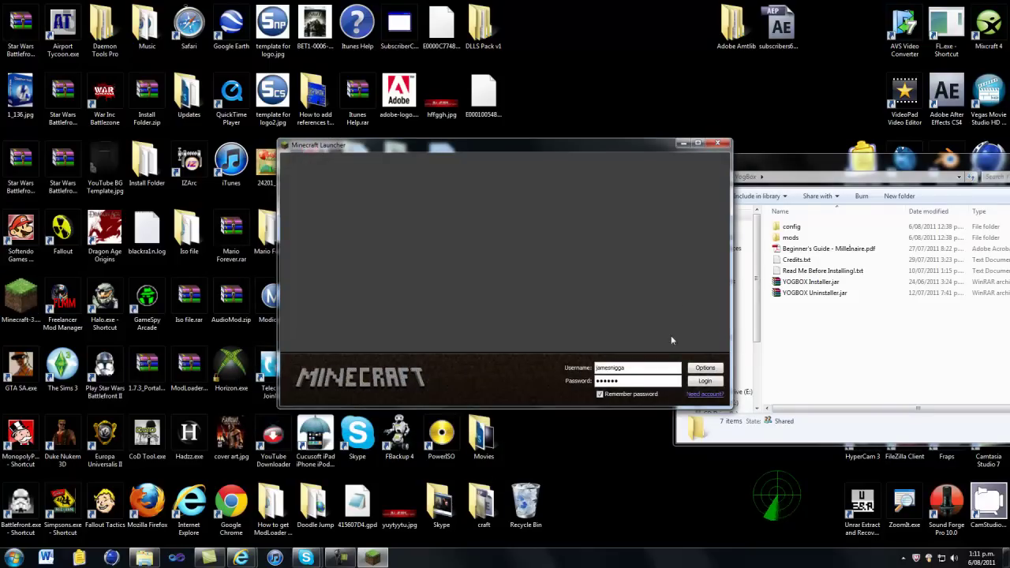
click(602, 396)
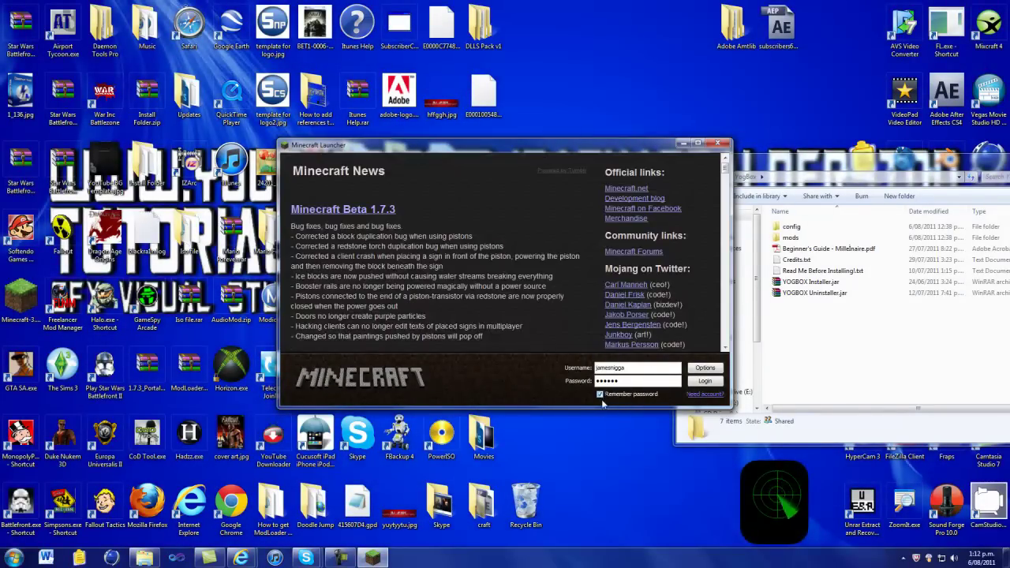
click(704, 370)
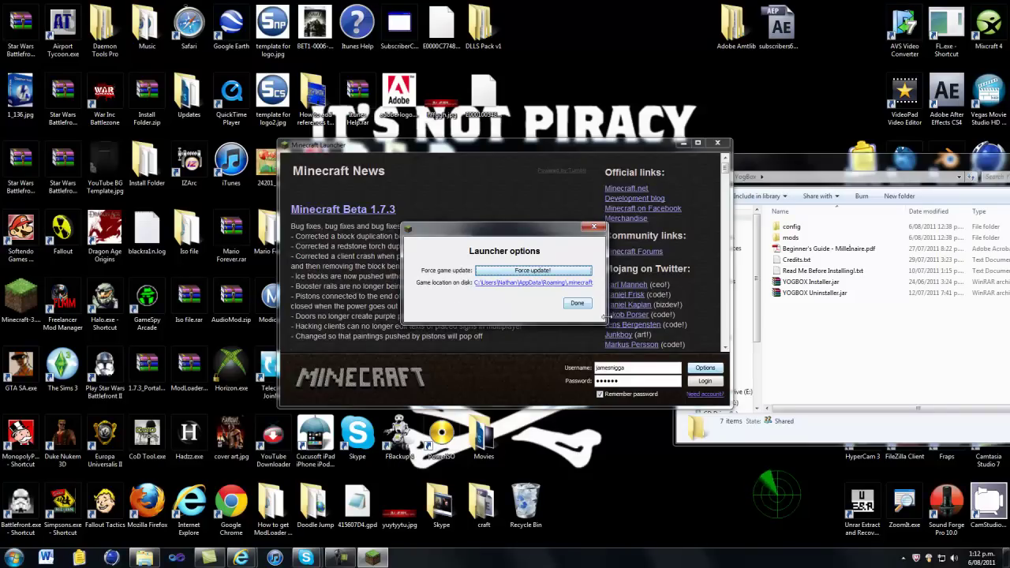
click(592, 227)
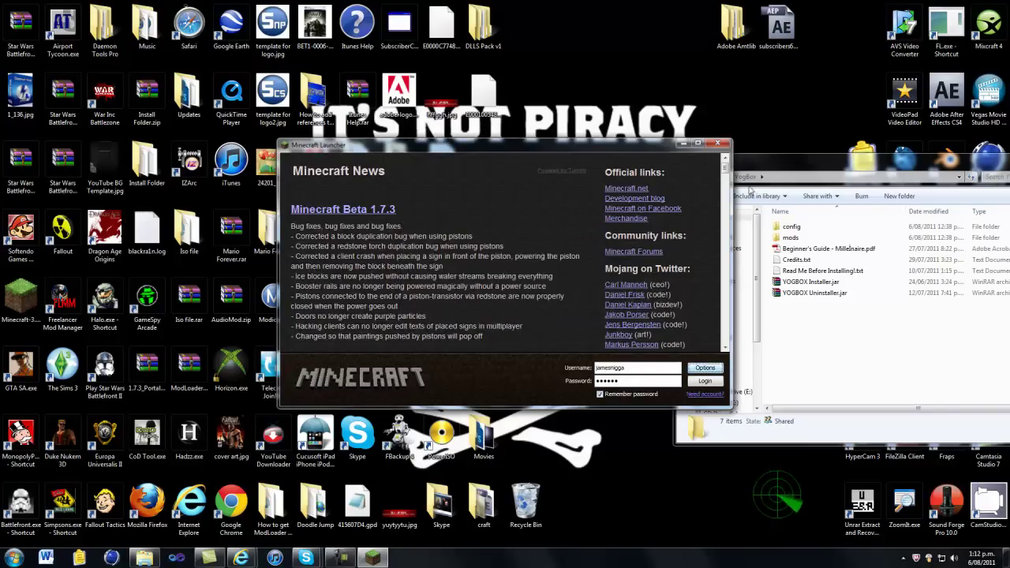
click(718, 143)
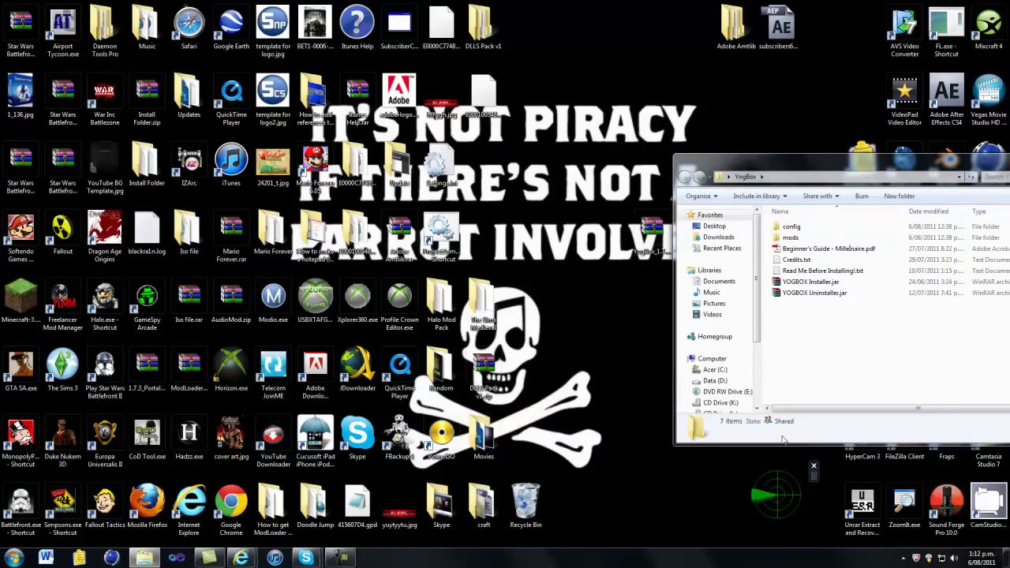
- Open YOGBOX Installer.jar from the YogBox folder with Java(TM) Platform SE binary
right_click(817, 285)
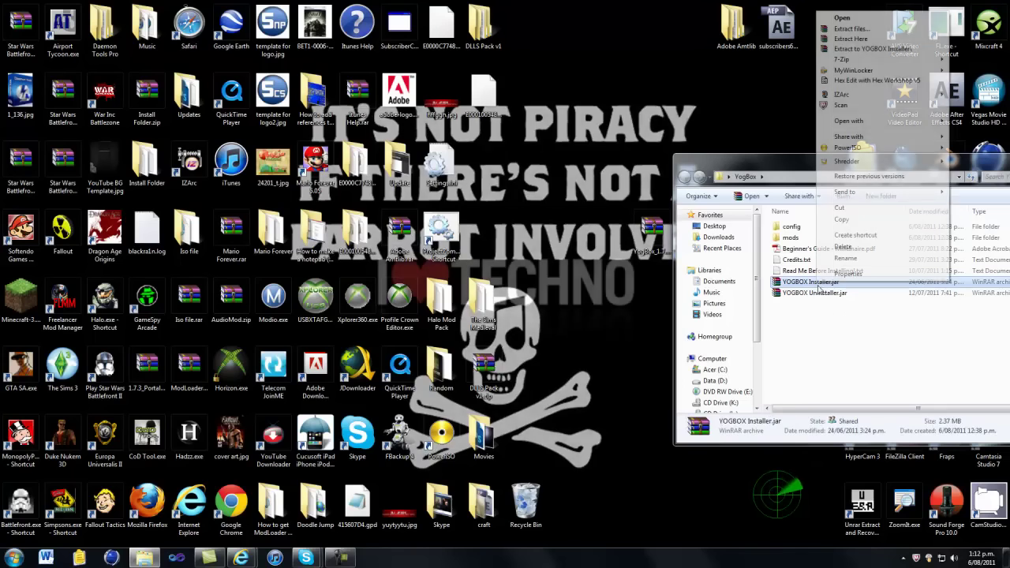
click(836, 318)
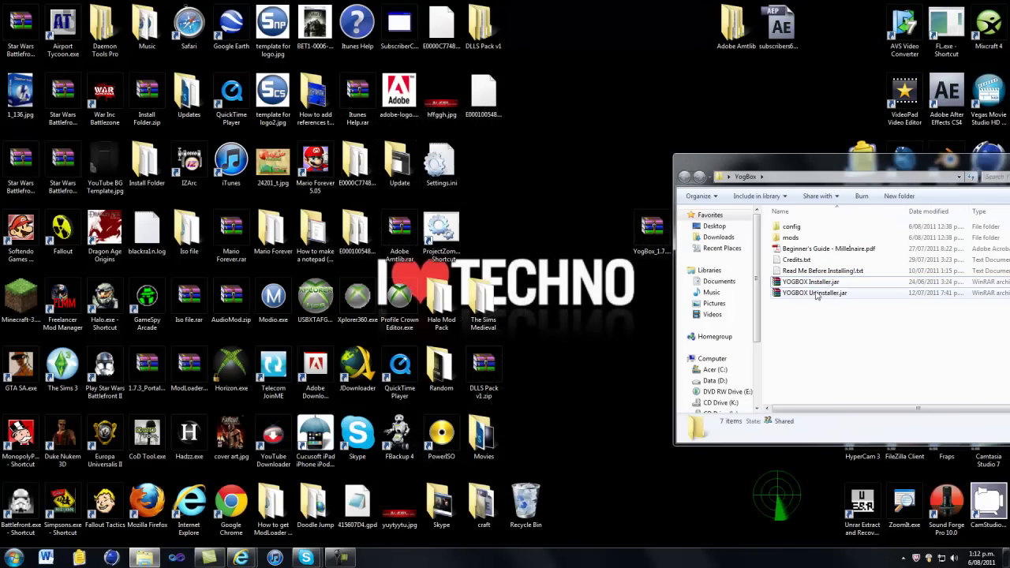
right_click(814, 282)
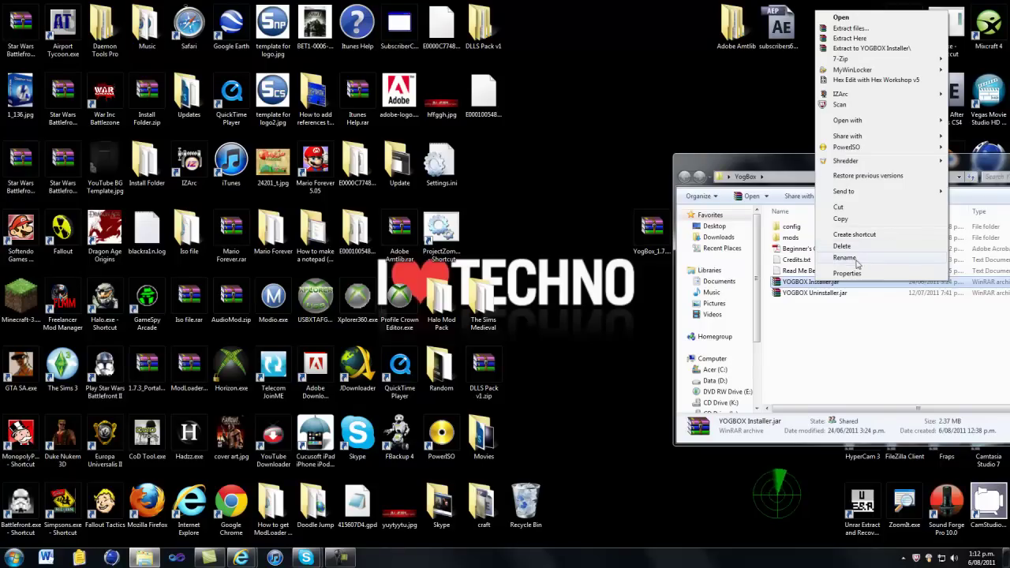
mouse_move(872, 123)
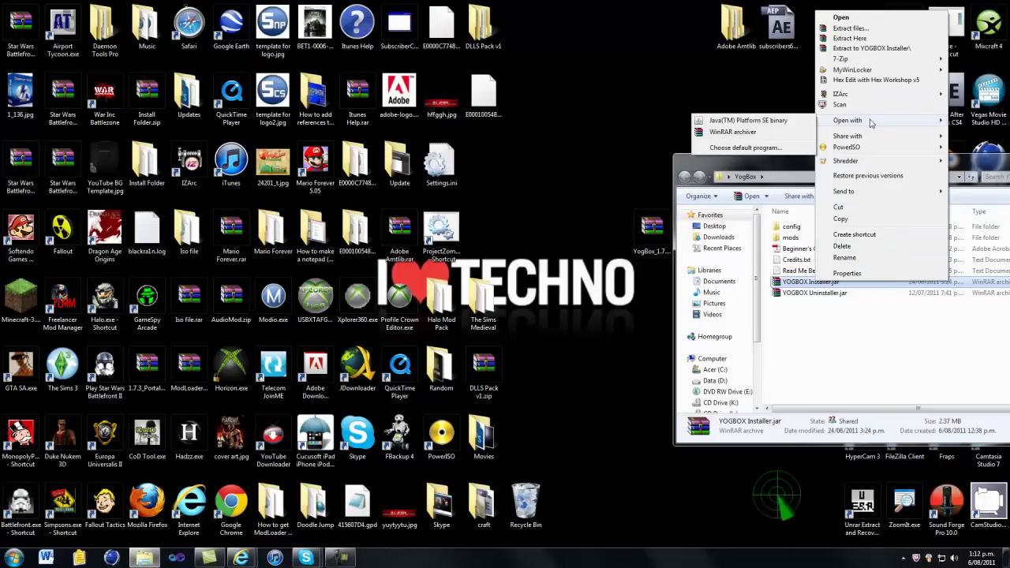
click(791, 124)
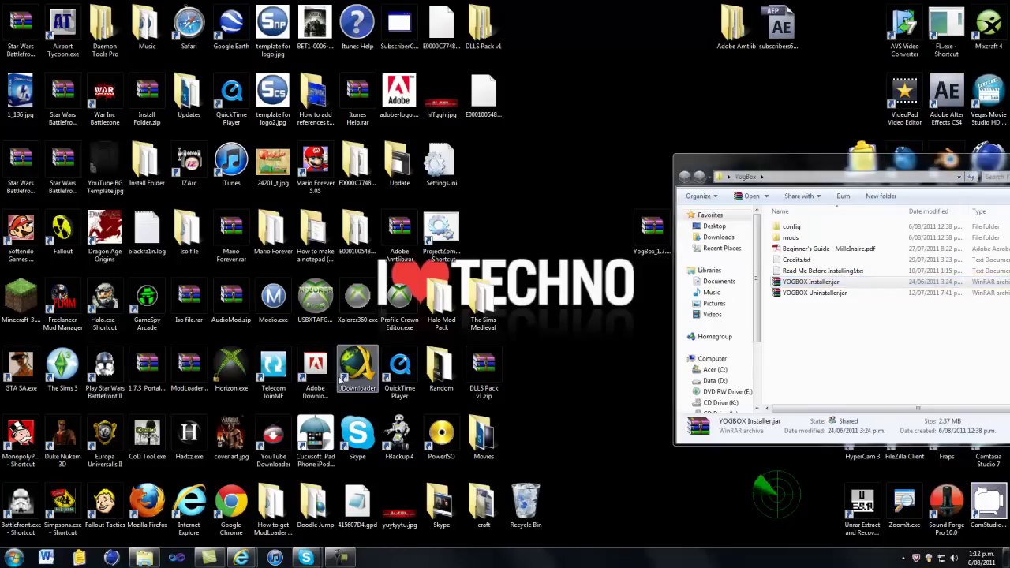
- Dismiss the installation warning, select all optional mods from Millenaire to Stacked food is edible, and exit the YogBox installer
click(238, 299)
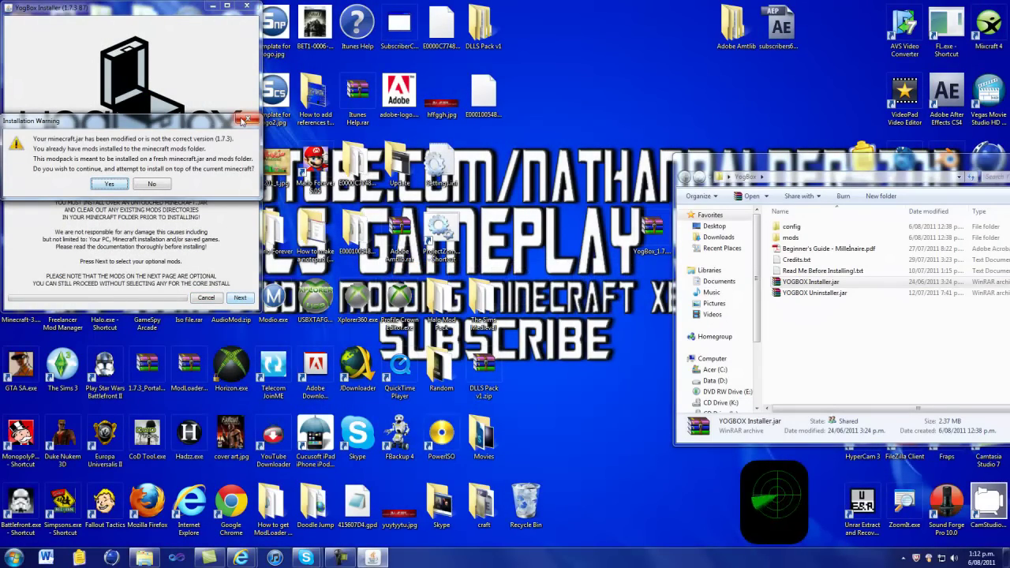
click(245, 120)
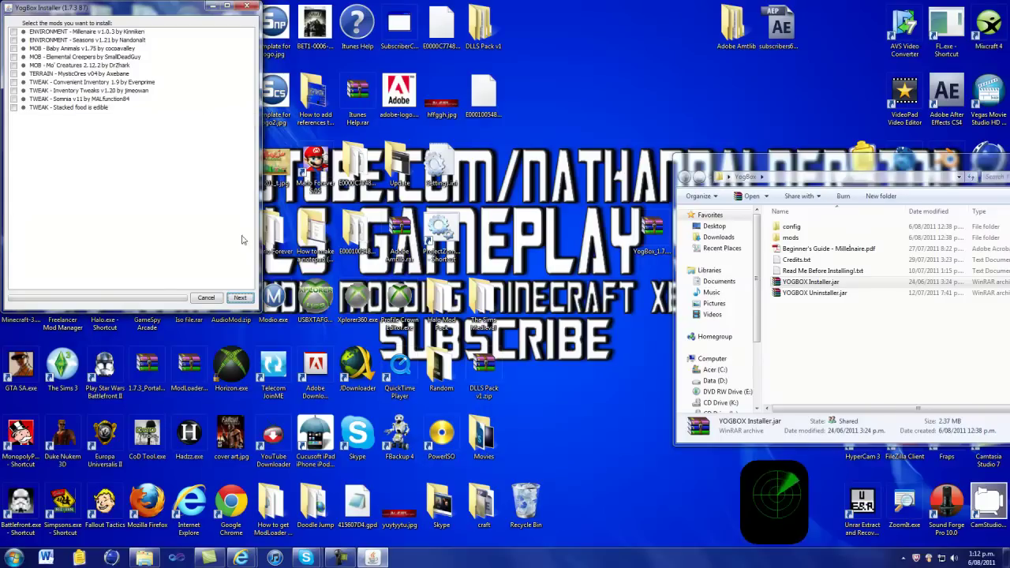
click(25, 32)
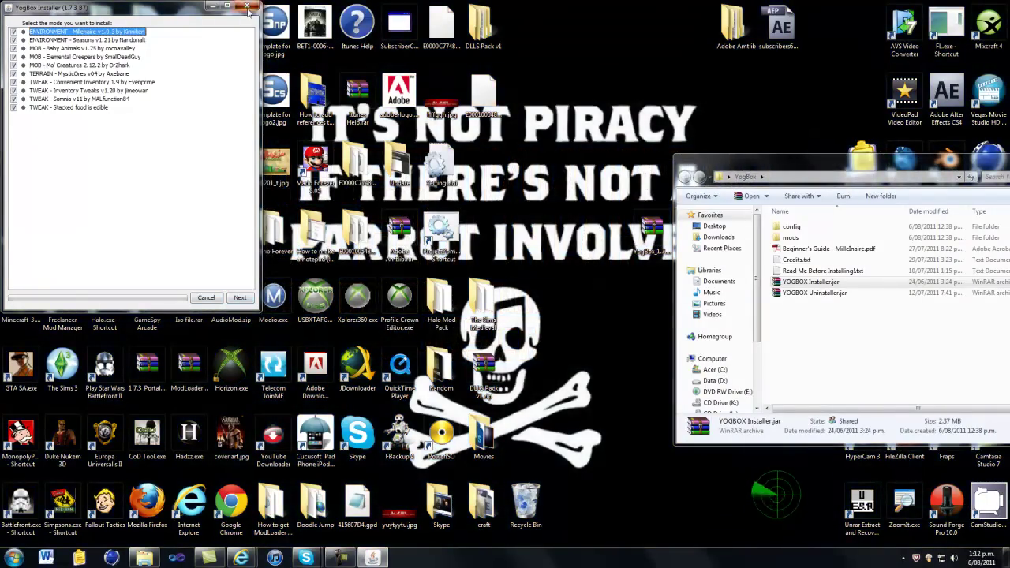
click(247, 7)
click(898, 354)
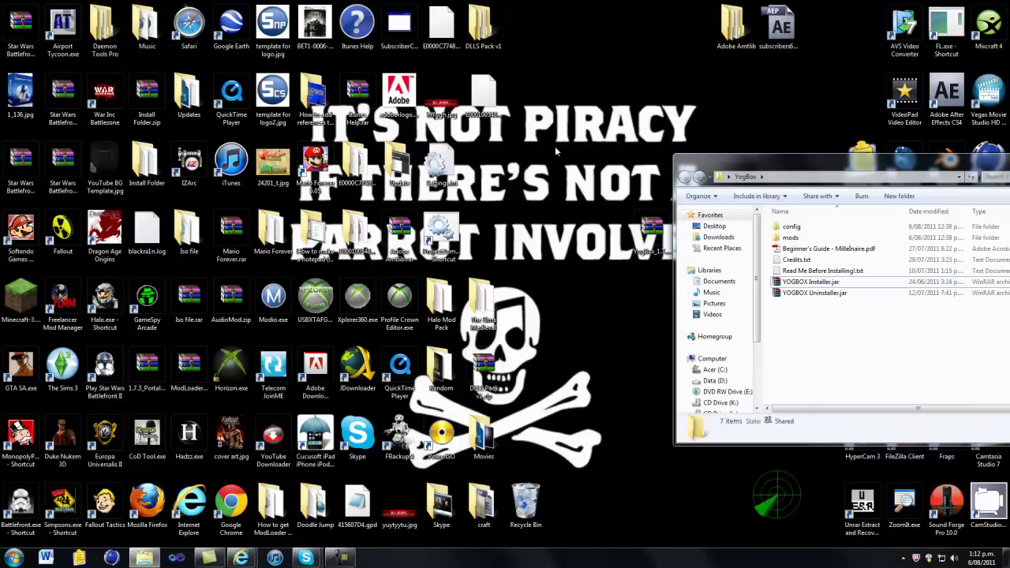
- Close the YogBox folder window and log in to Minecraft through its launcher with the remembered account
click(493, 227)
click(13, 558)
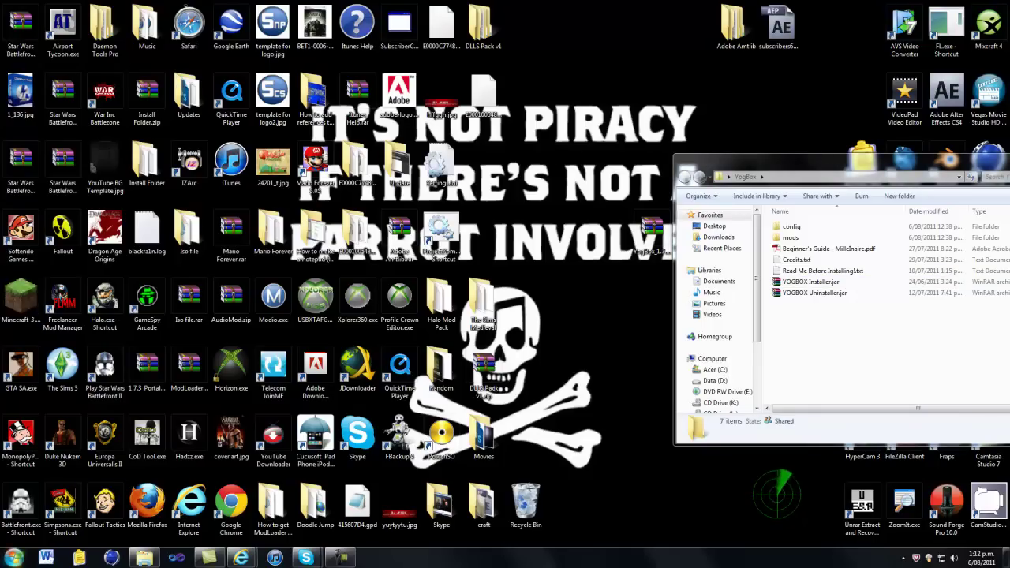
click(566, 322)
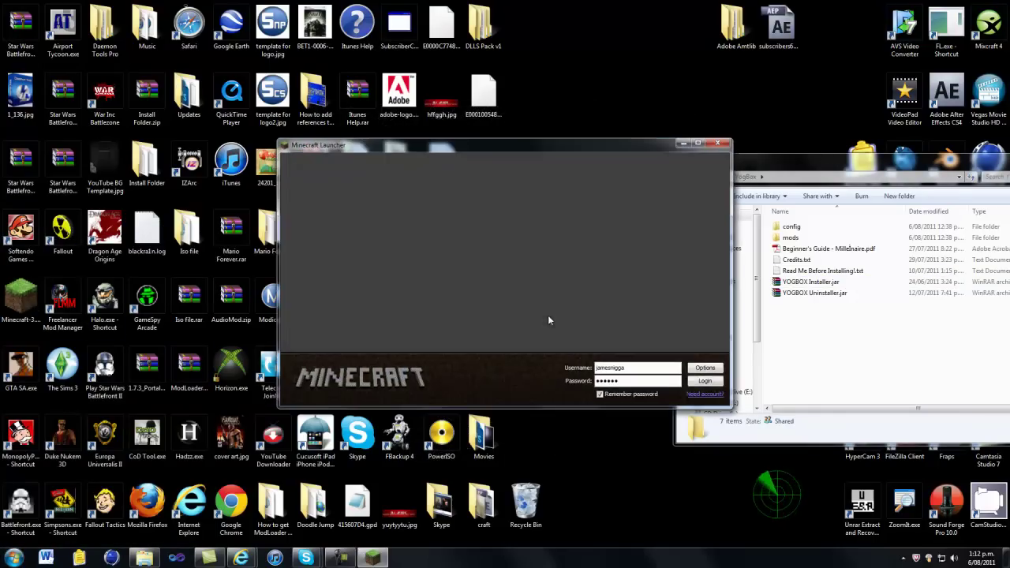
drag(954, 159, 838, 151)
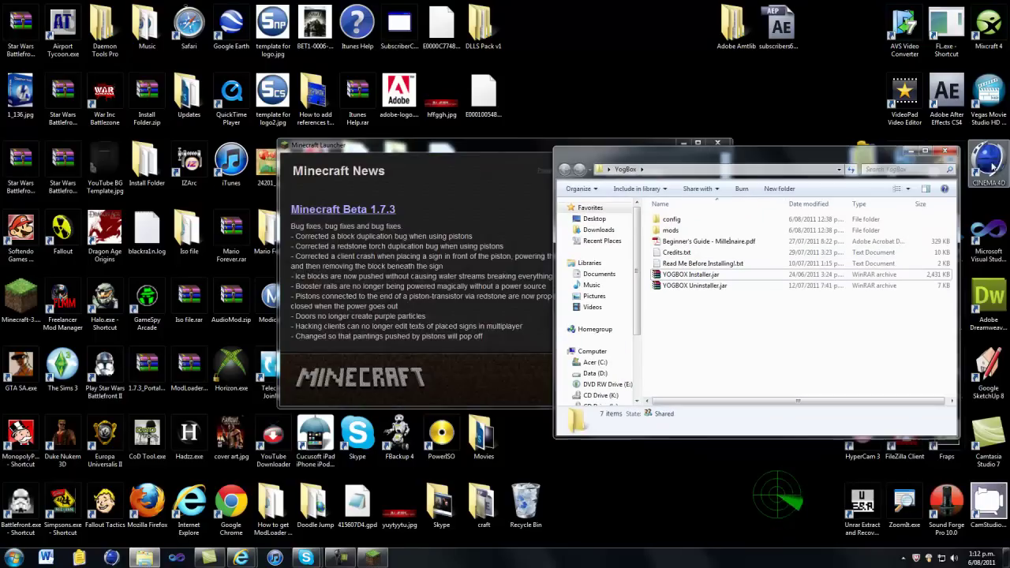
click(949, 150)
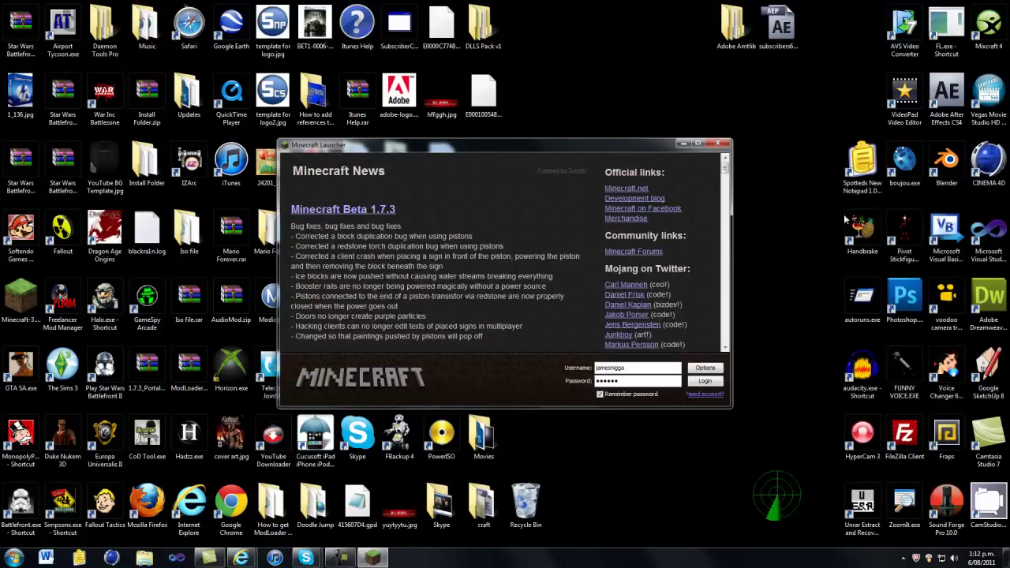
click(705, 382)
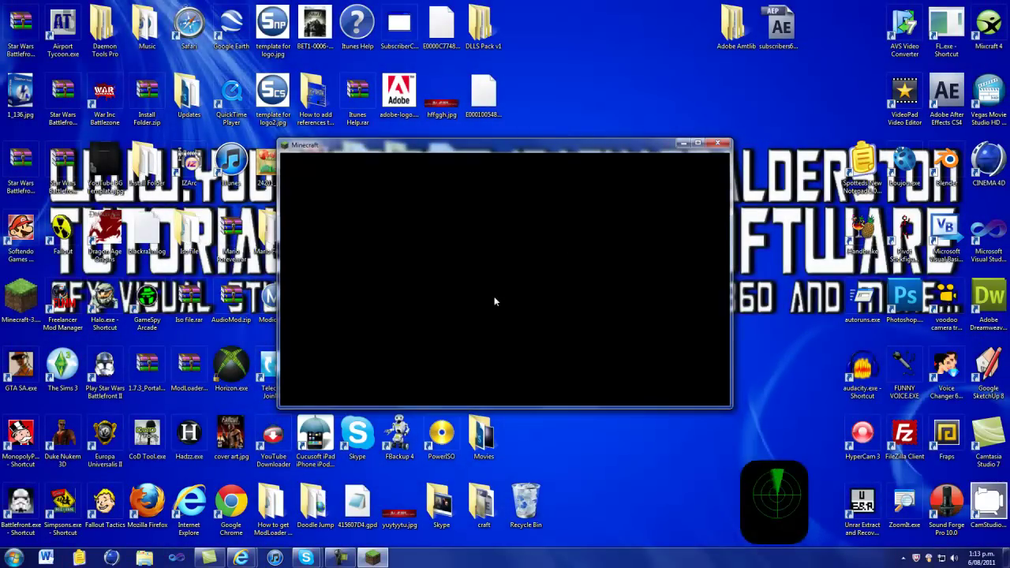
- Examine the DrZhark's Mo'Creatures setting categories under the global mod settings in the game options
click(505, 277)
click(619, 386)
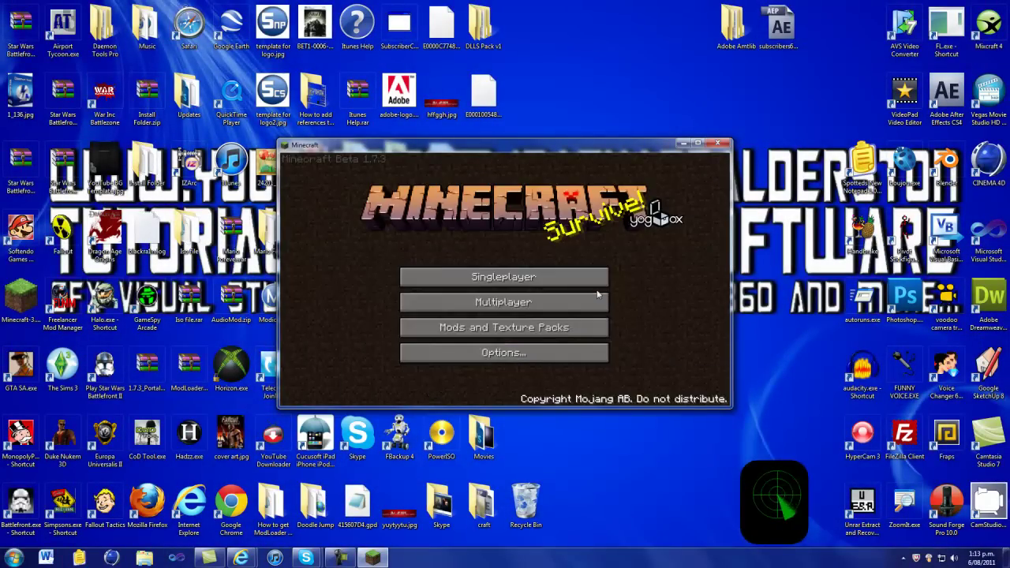
click(567, 350)
click(553, 356)
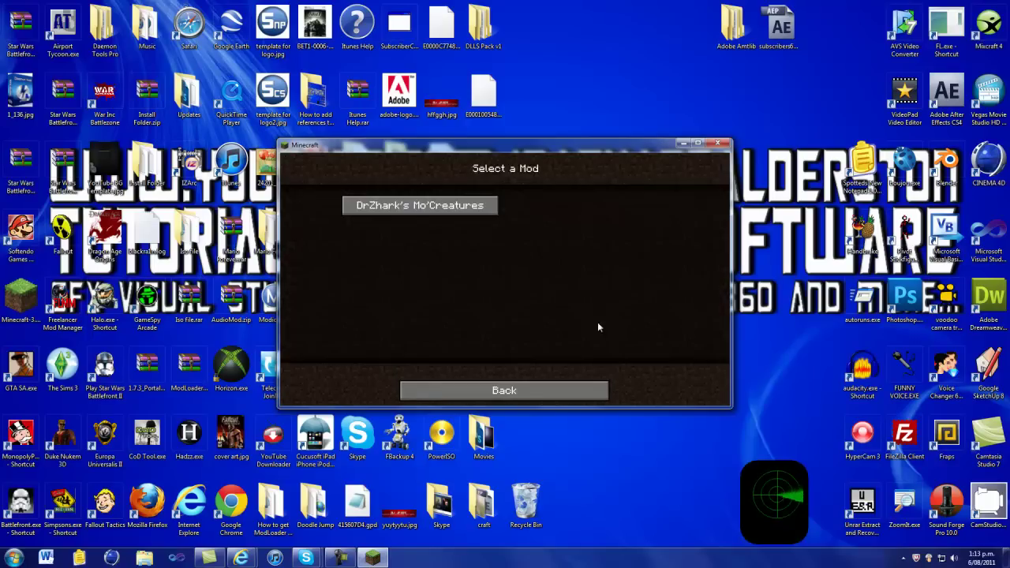
click(459, 211)
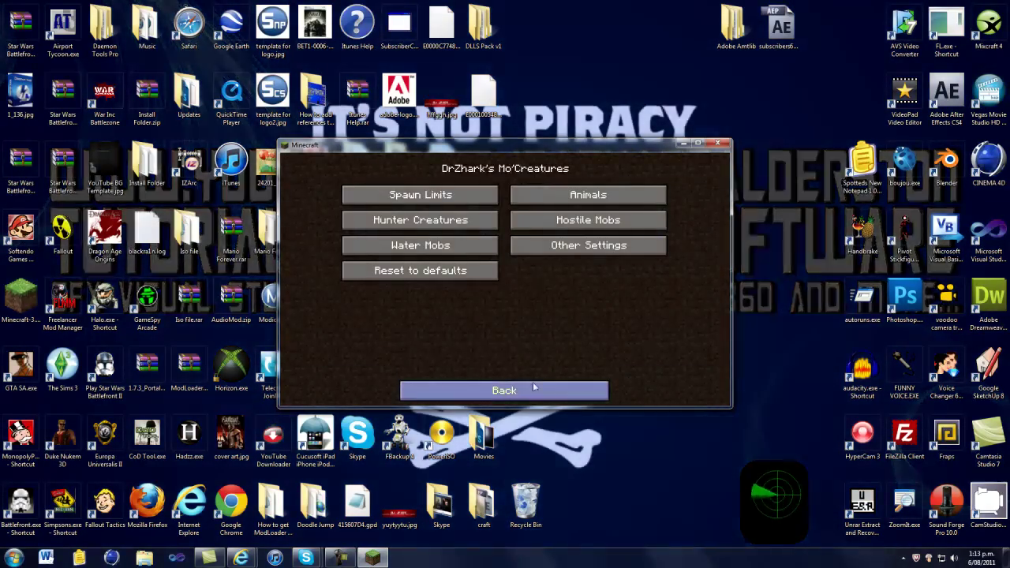
click(532, 387)
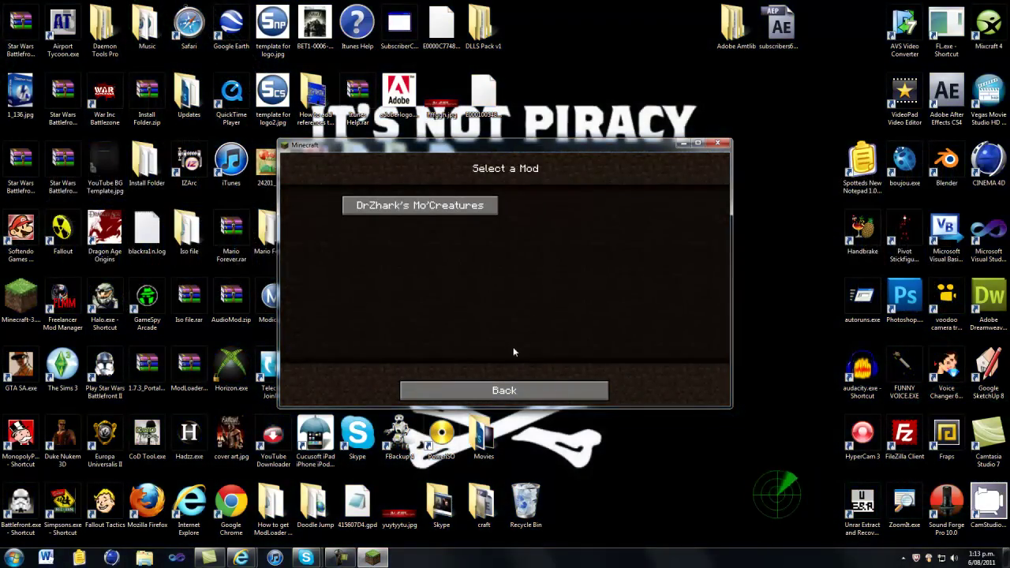
click(422, 392)
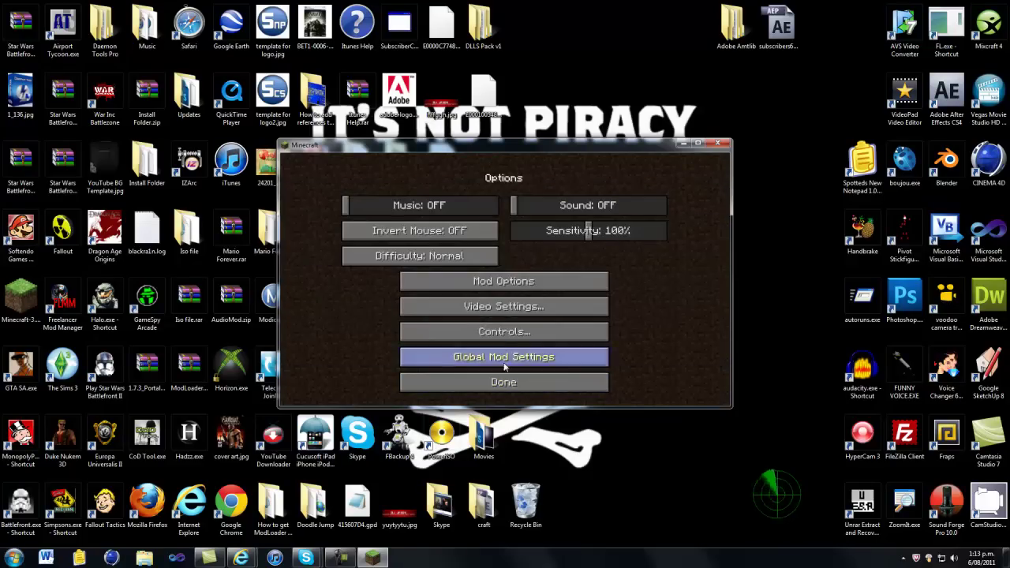
click(423, 359)
click(379, 206)
click(490, 391)
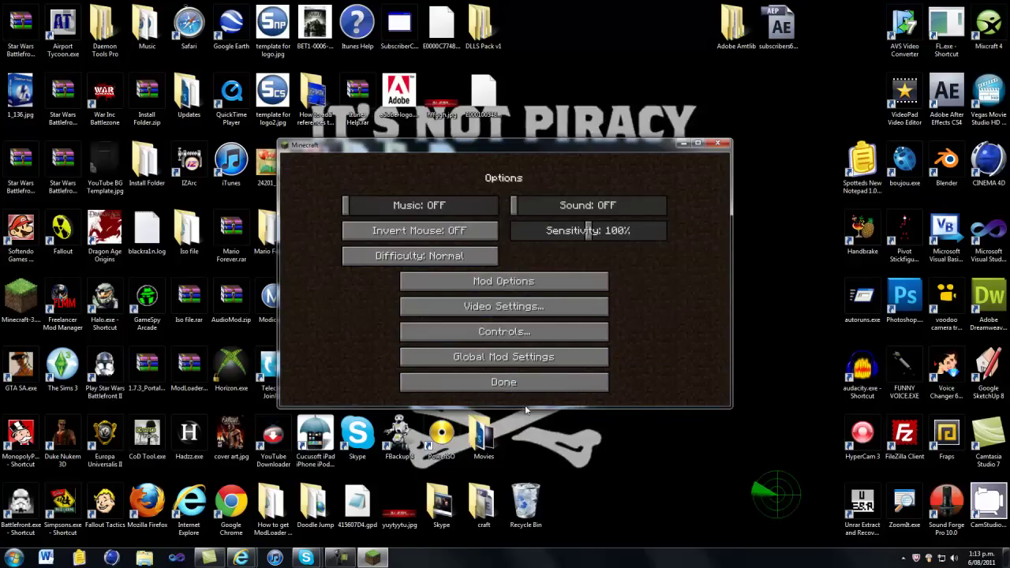
- View the More Health maximum and starting health settings in the mod options, and return to the title screen
click(526, 283)
click(513, 218)
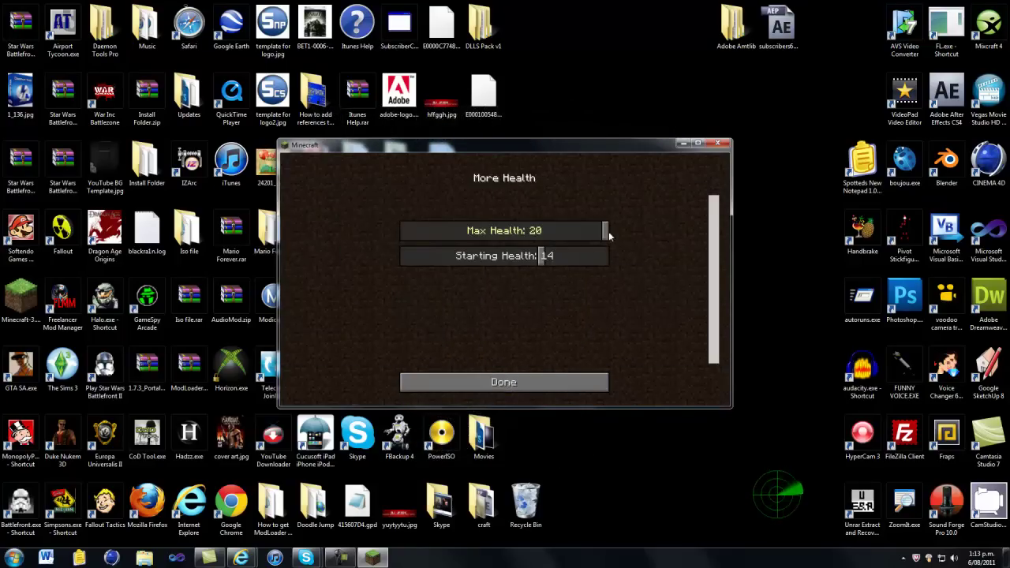
click(548, 382)
click(553, 383)
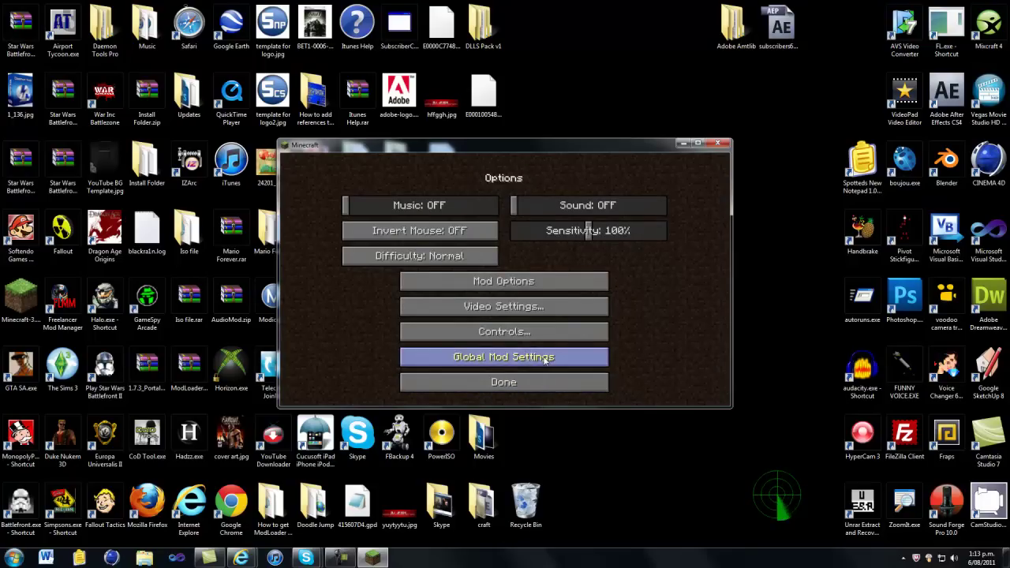
click(544, 355)
click(501, 390)
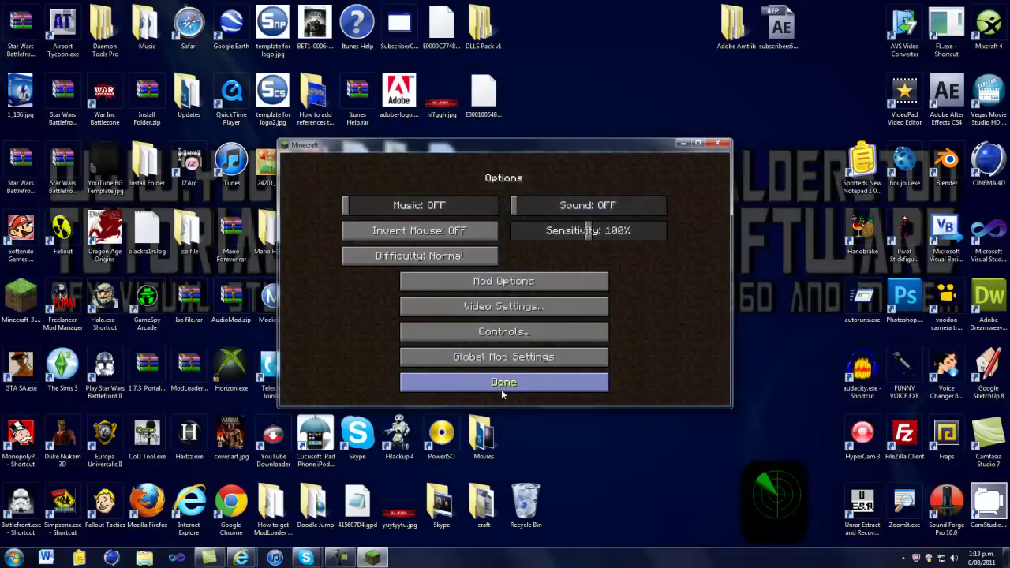
click(501, 388)
- Try the SMPs Revival and Painterly YogBox texture packs and apply SMPs_Revival_YogBox_Edition.zip
click(533, 327)
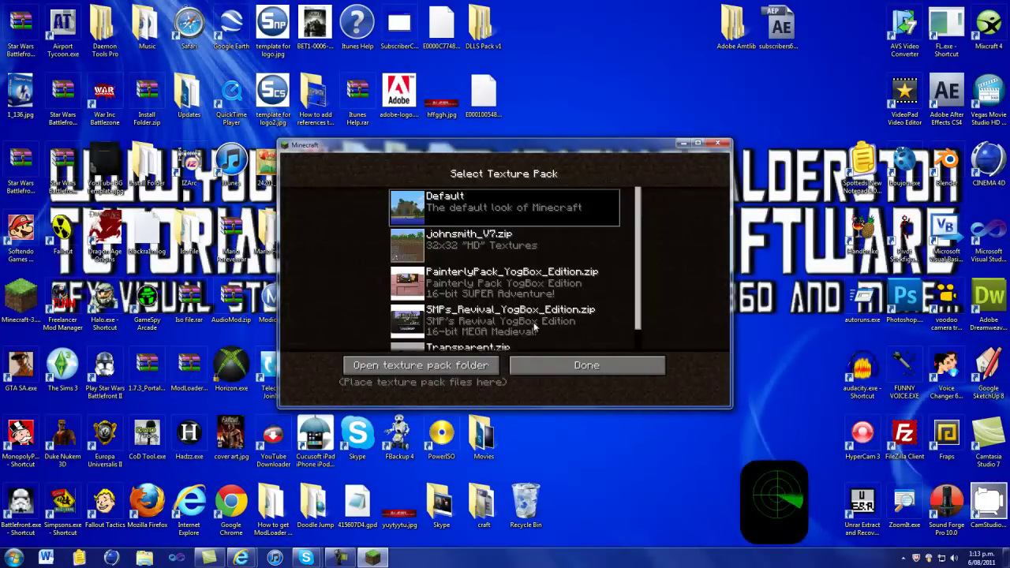
scroll(633, 256, down, 3)
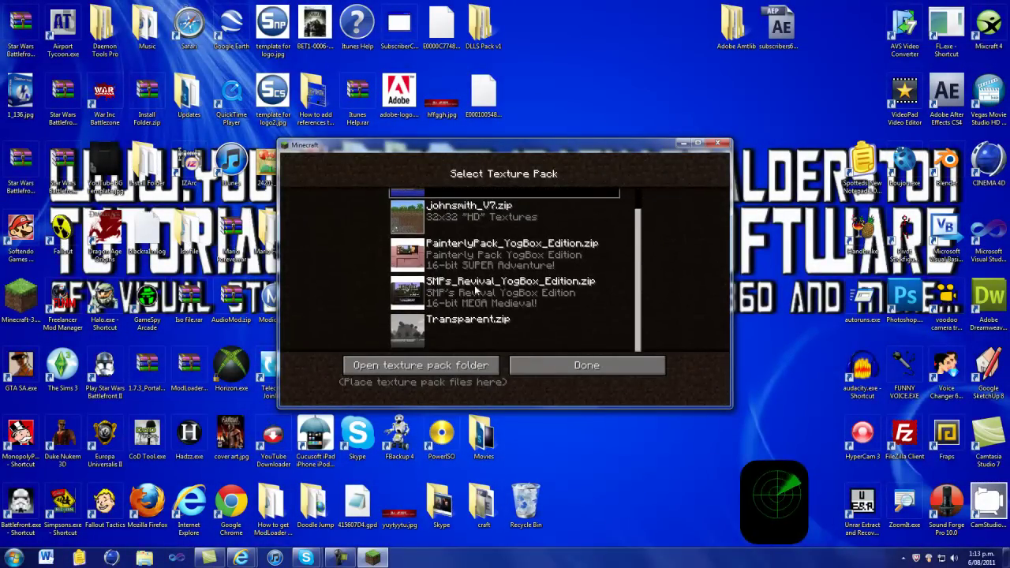
click(544, 285)
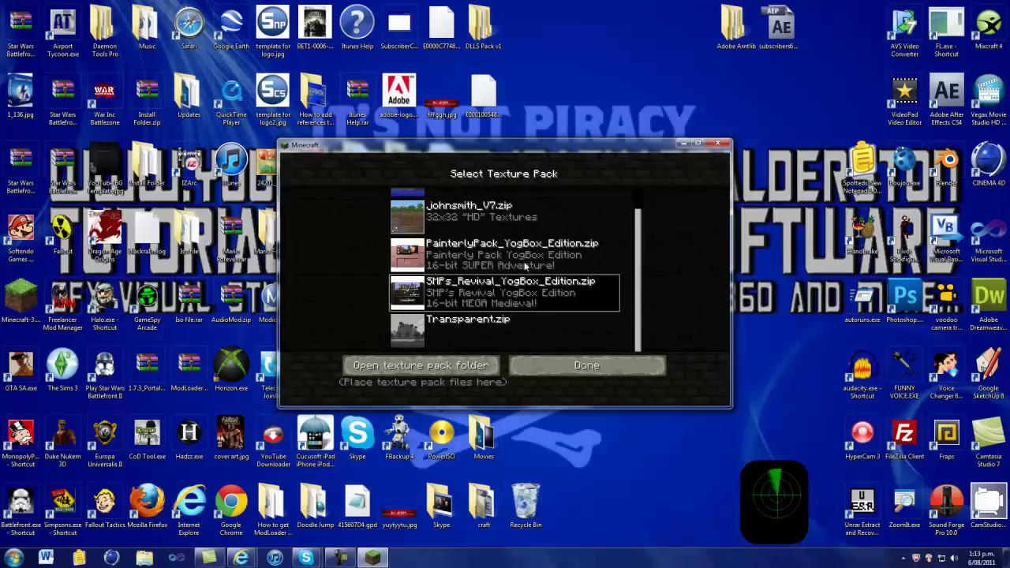
click(514, 263)
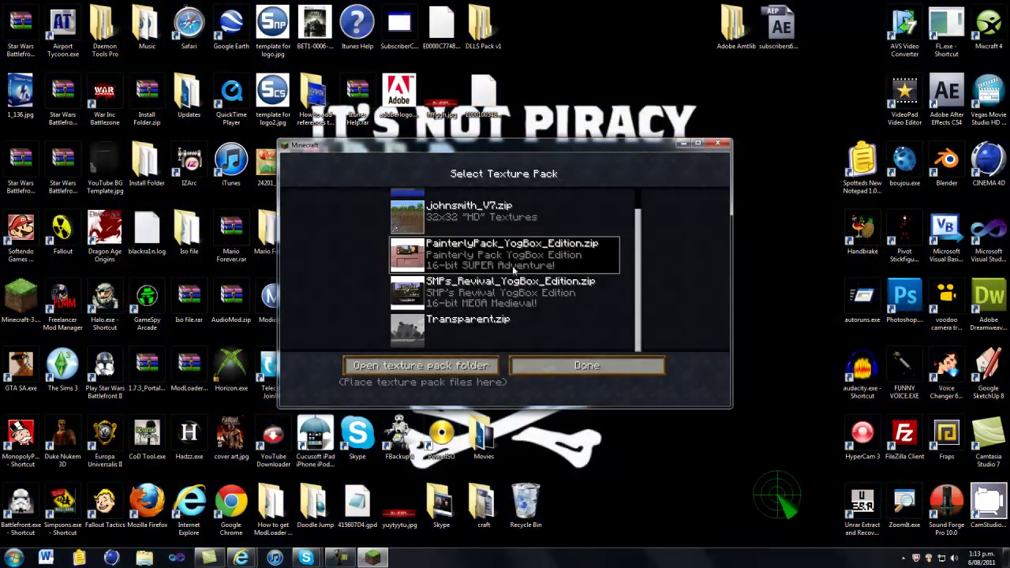
scroll(639, 269, up, 3)
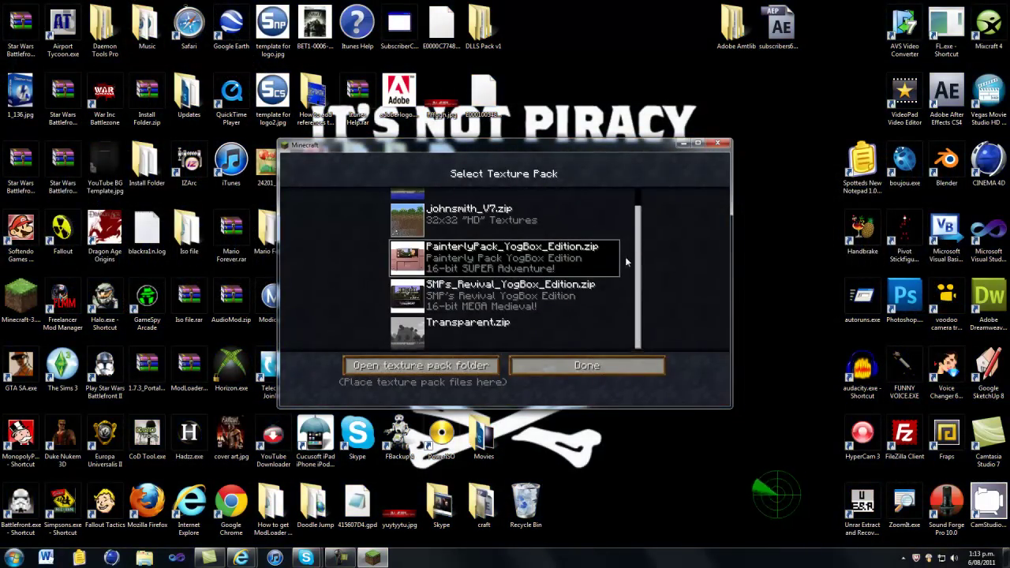
scroll(636, 259, down, 3)
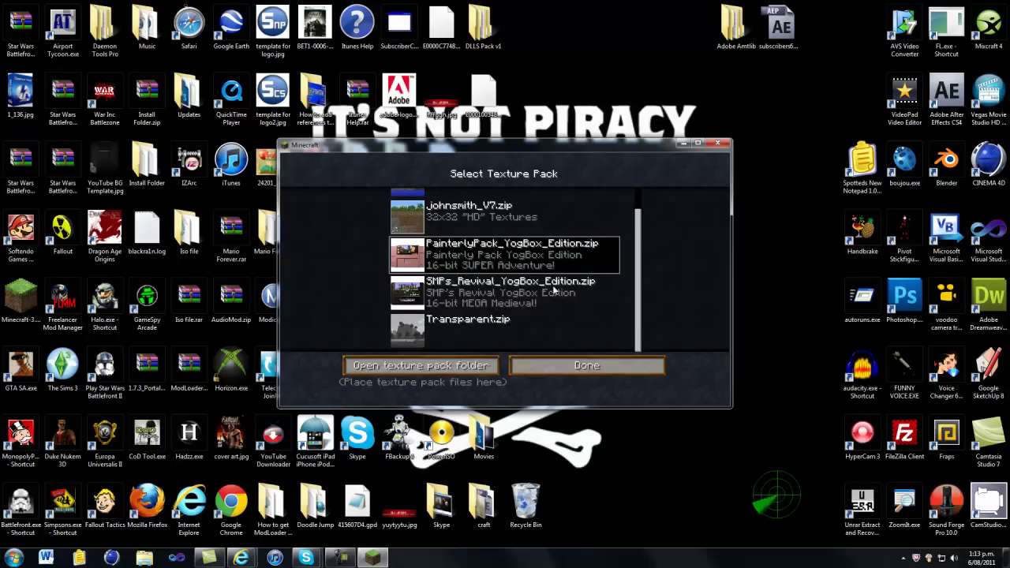
click(576, 309)
click(587, 367)
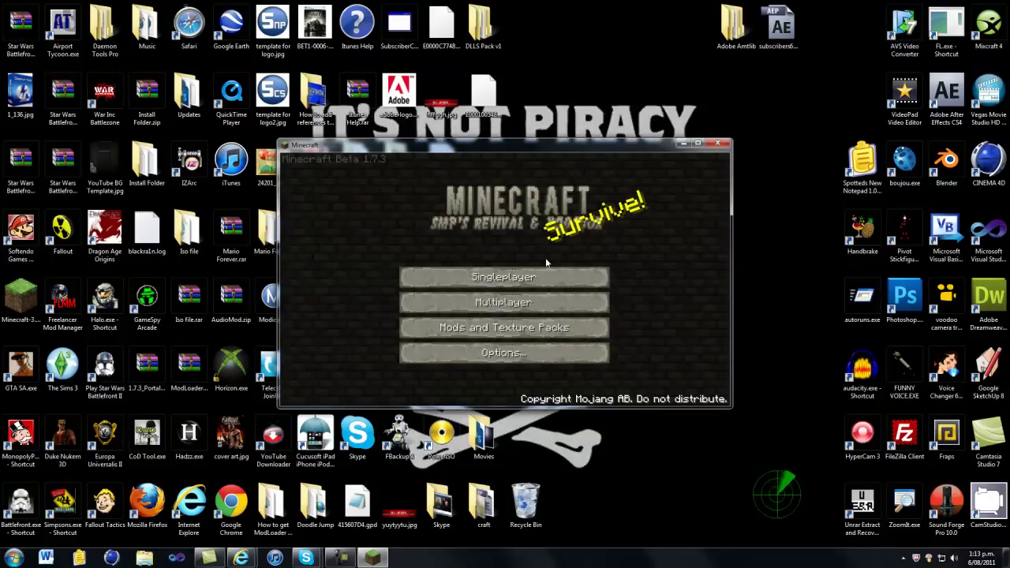
- Load the saved singleplayer world FTW
click(545, 277)
click(565, 382)
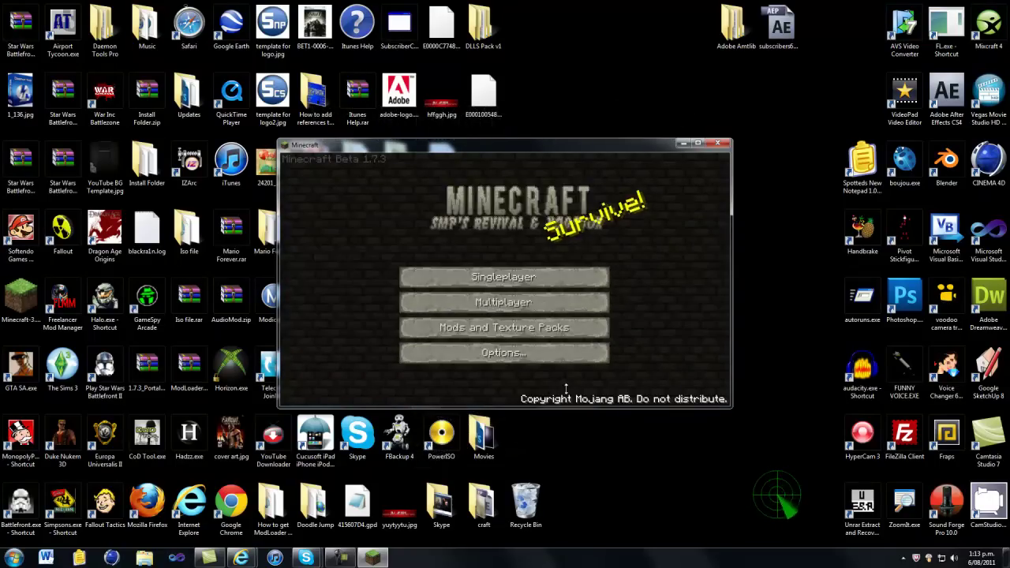
click(568, 277)
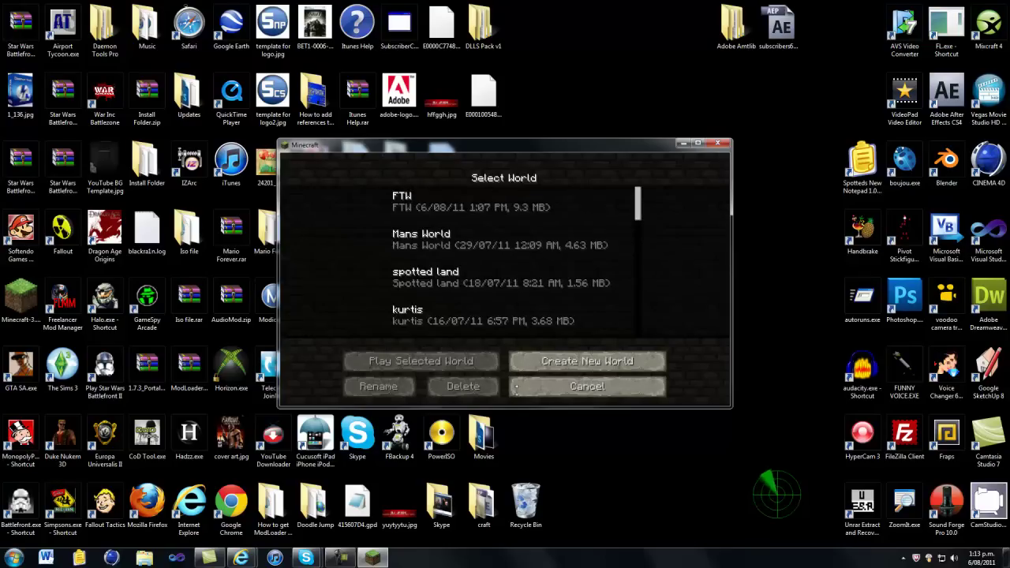
double_click(454, 195)
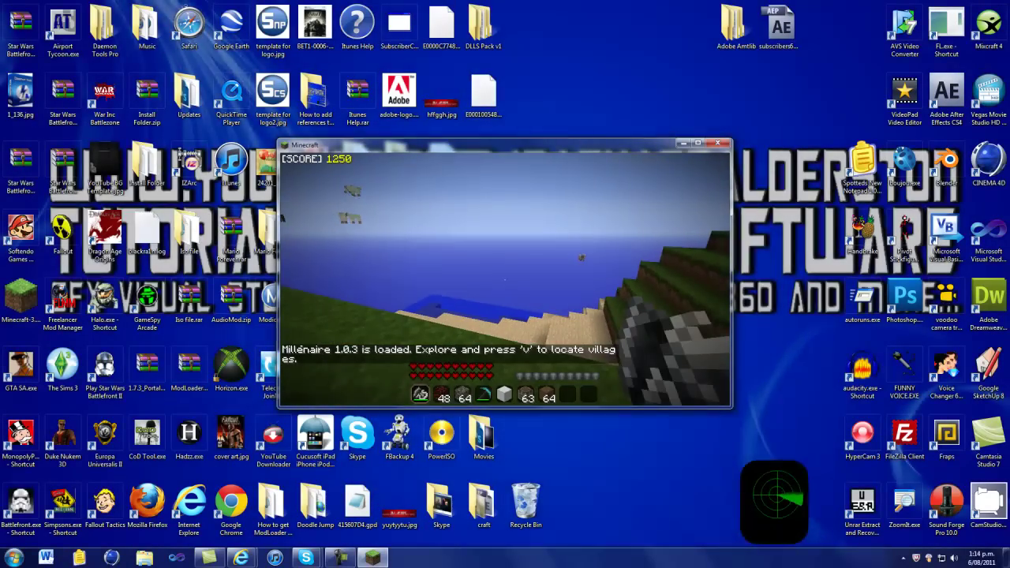
- Pause the game, maximize its window and resume playing
key(Escape)
drag(543, 145, 541, 1)
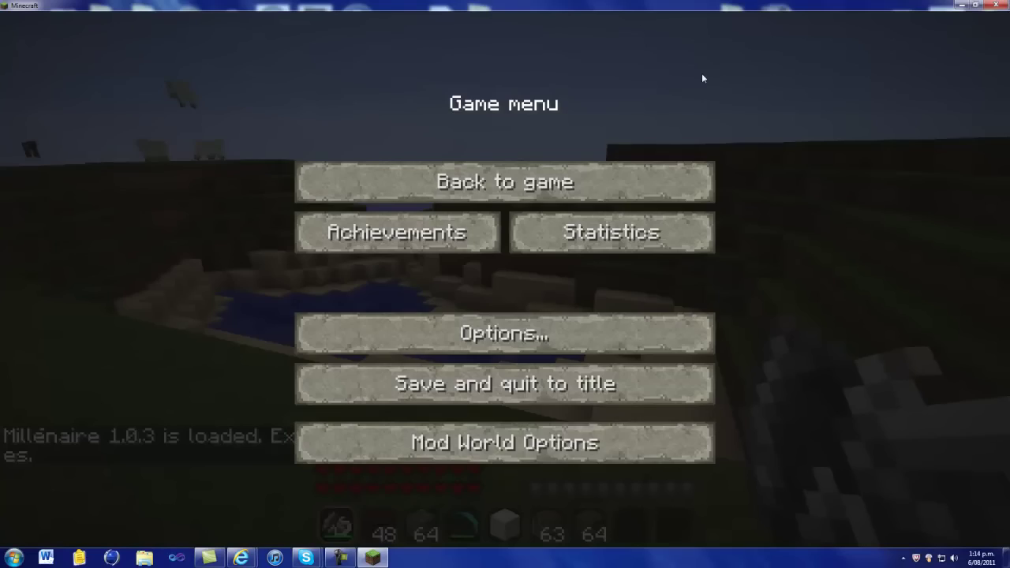
key(Escape)
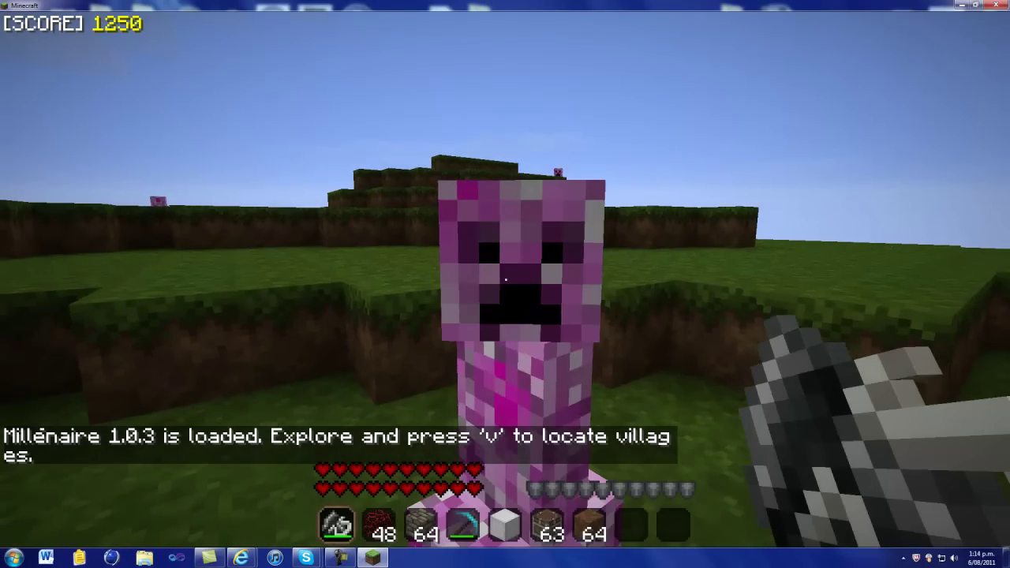
- Back away from the pink creeper, equip the diamond pickaxe and swing it while passing the creeper on the hillside
key(s)
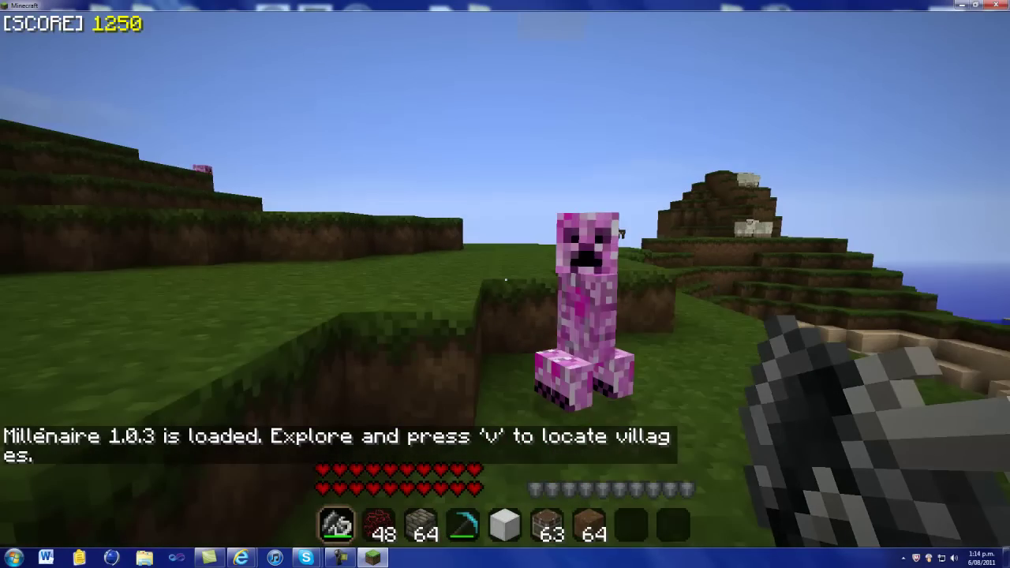
scroll(506, 280, down, 1)
key(w)
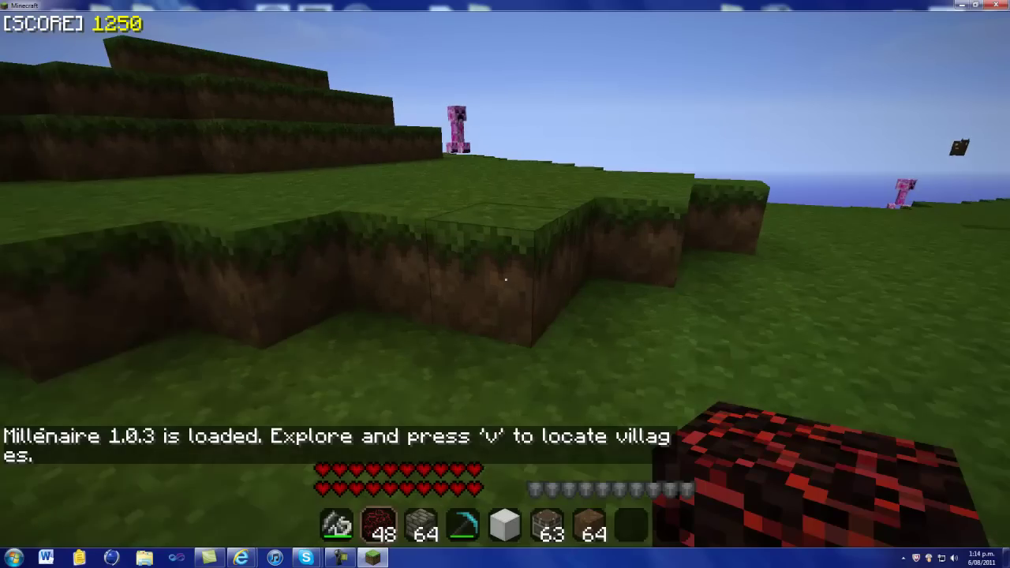
key(space)
scroll(506, 280, down, 1)
key(4)
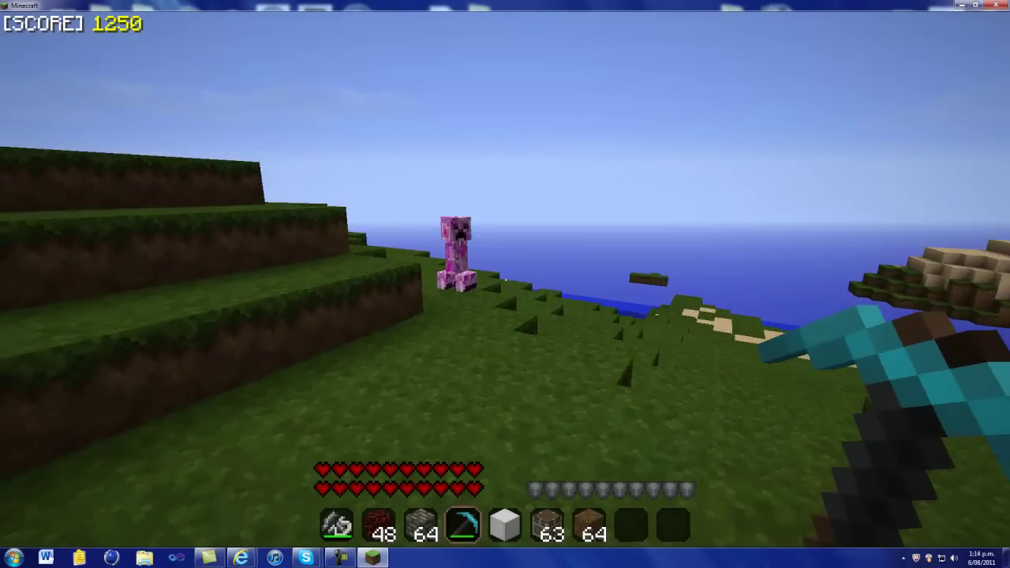
key(w)
click(506, 280)
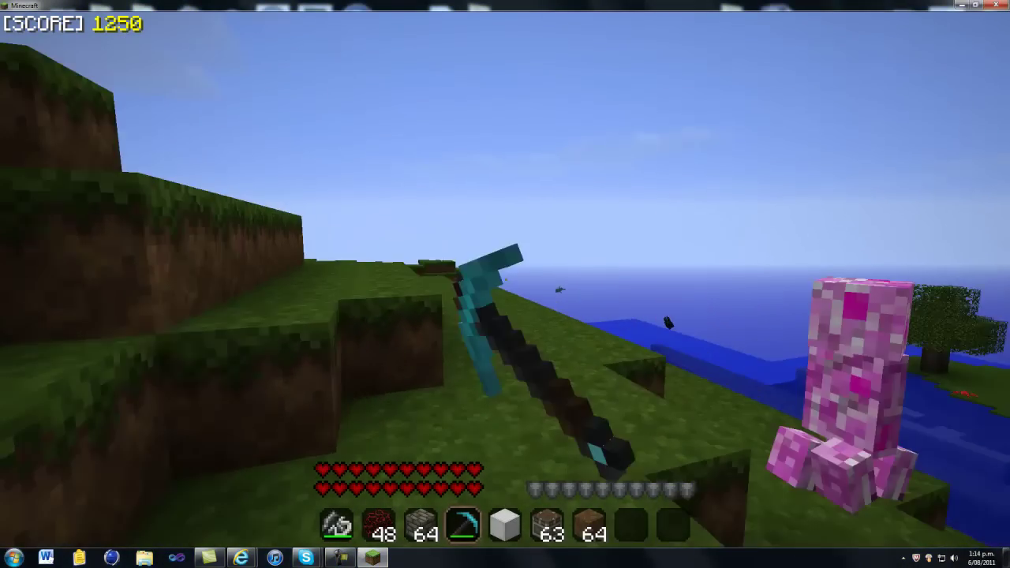
click(505, 280)
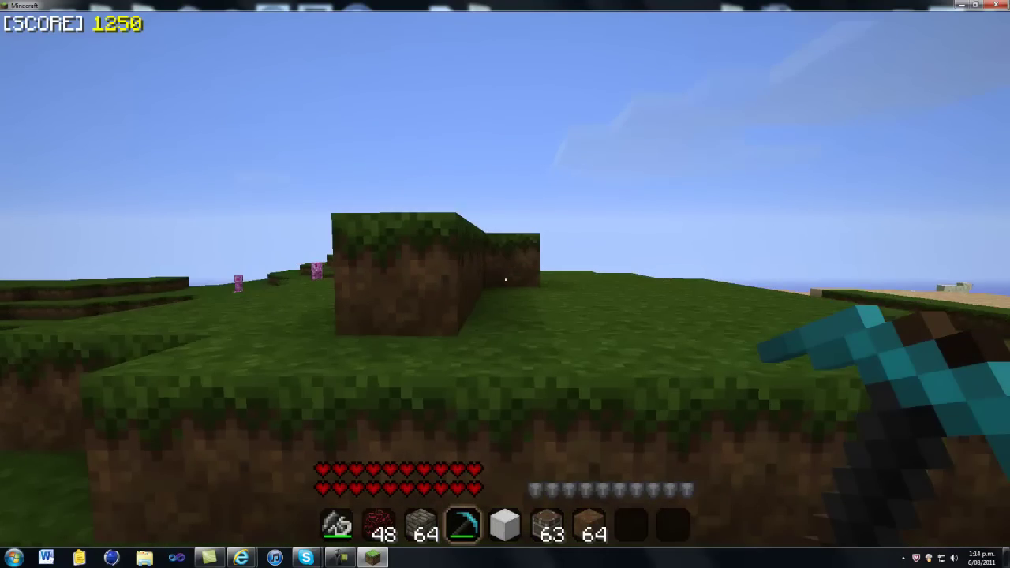
- Walk over the grassy hills past the pink creepers toward the wooden tower house with the waterfalls
key(w)
key(space)
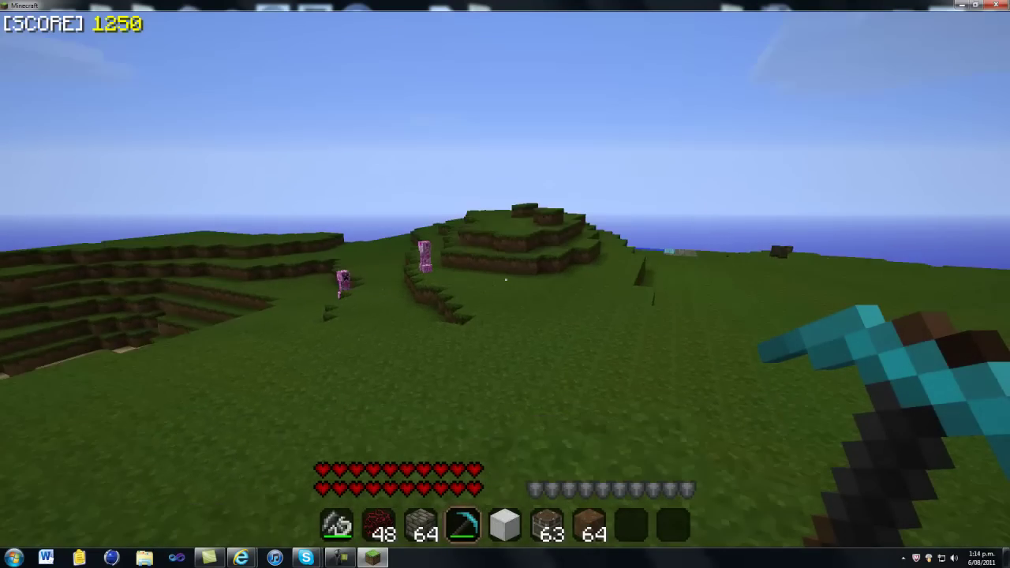
key(space)
key(w)
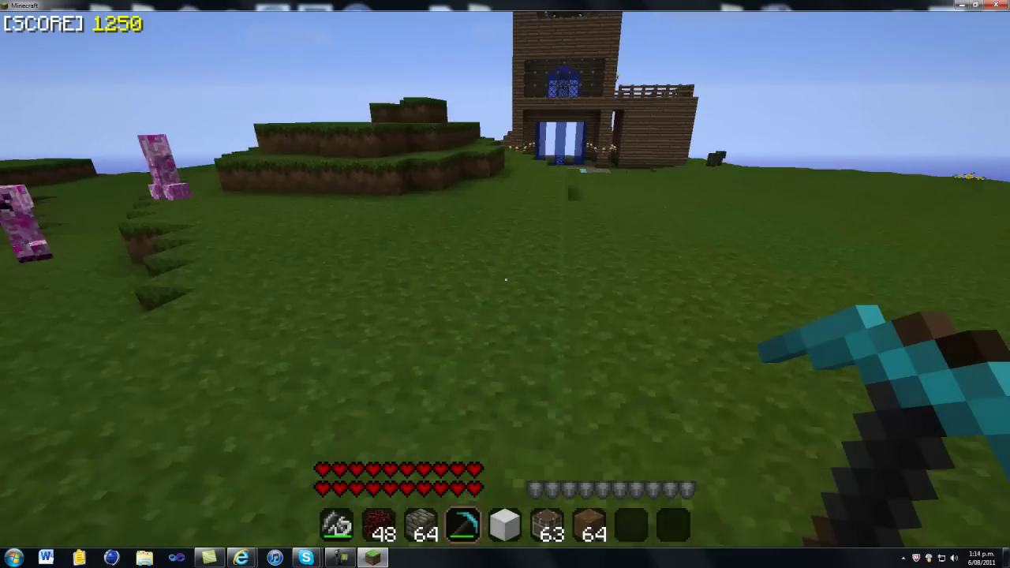
key(w)
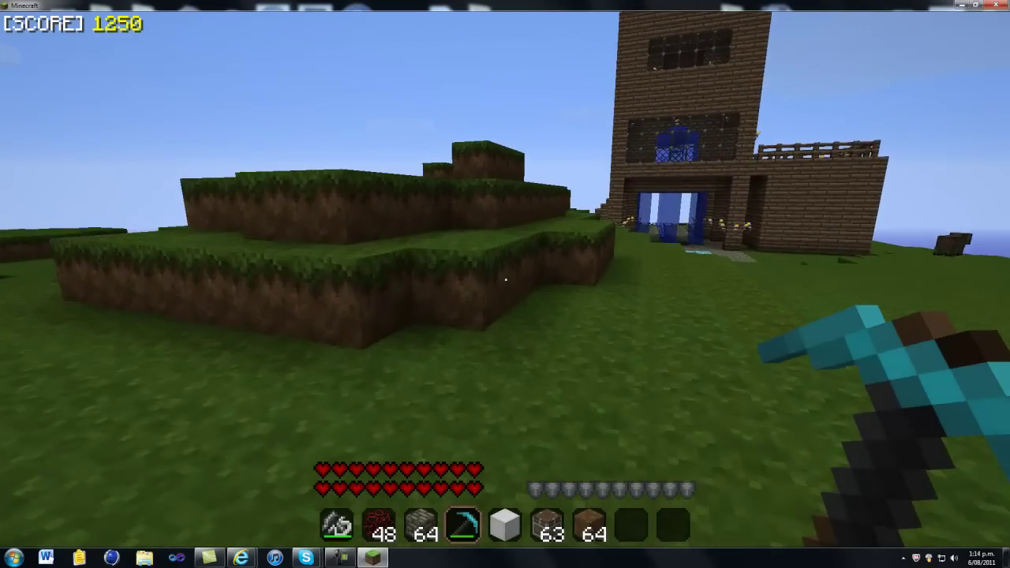
key(w)
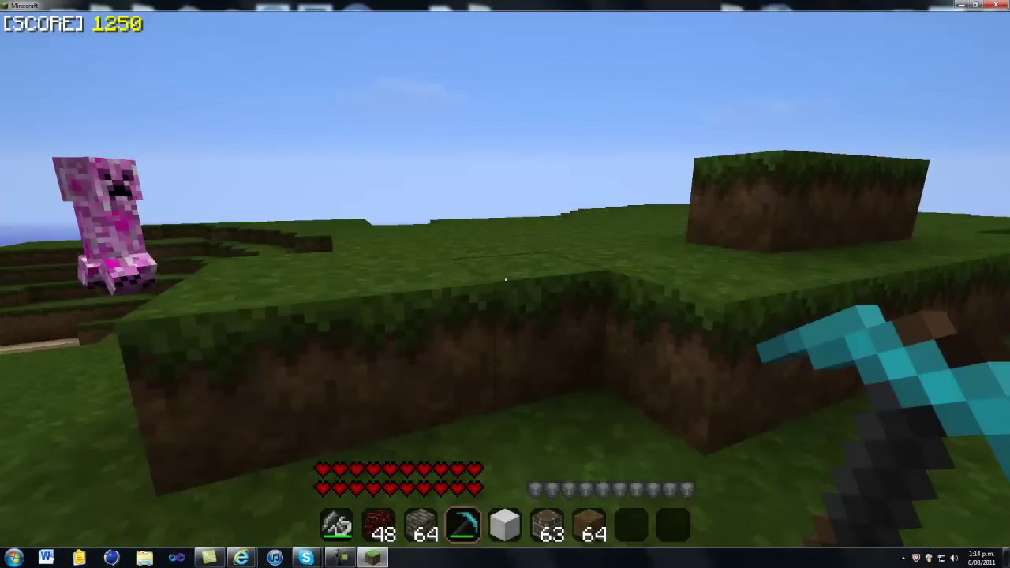
key(w)
key(space)
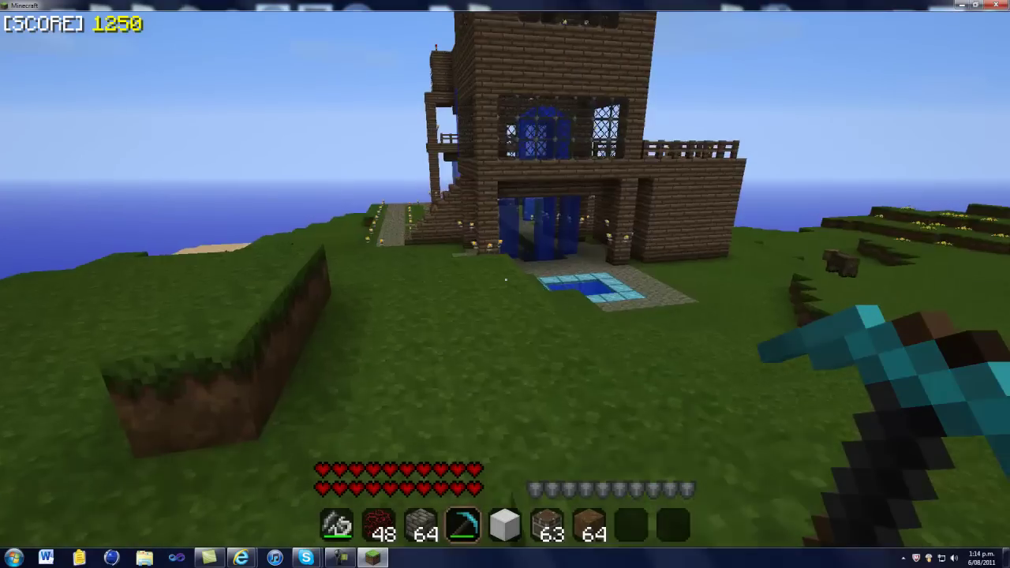
- Approach the small animals beside the house and continue onto the torch-lined stone path
key(w)
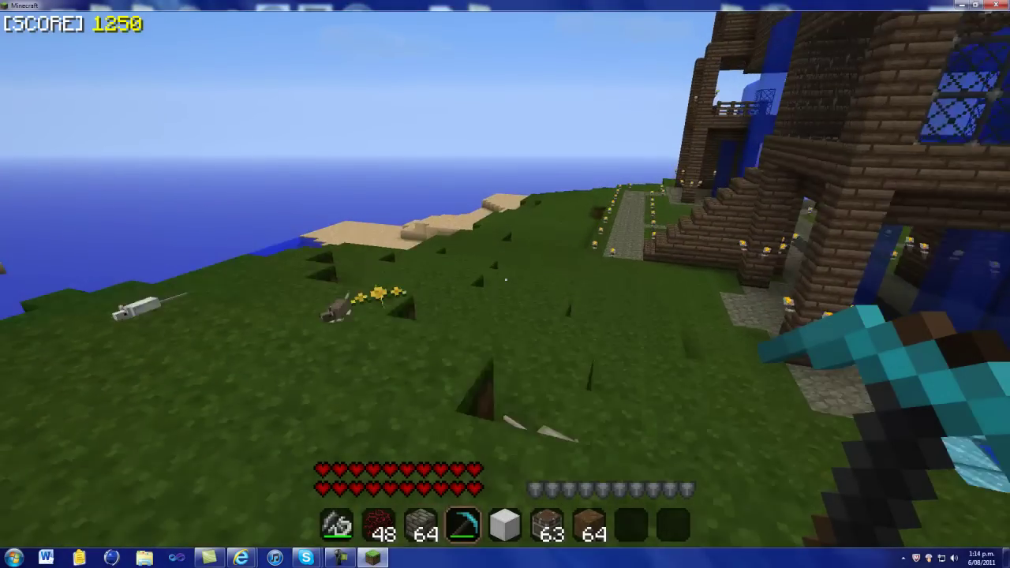
key(w)
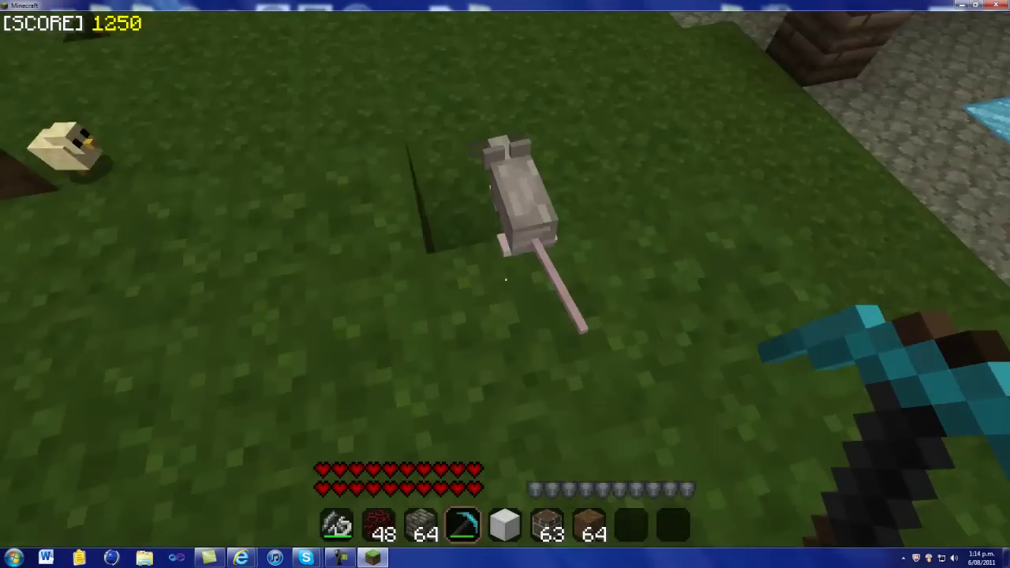
key(w)
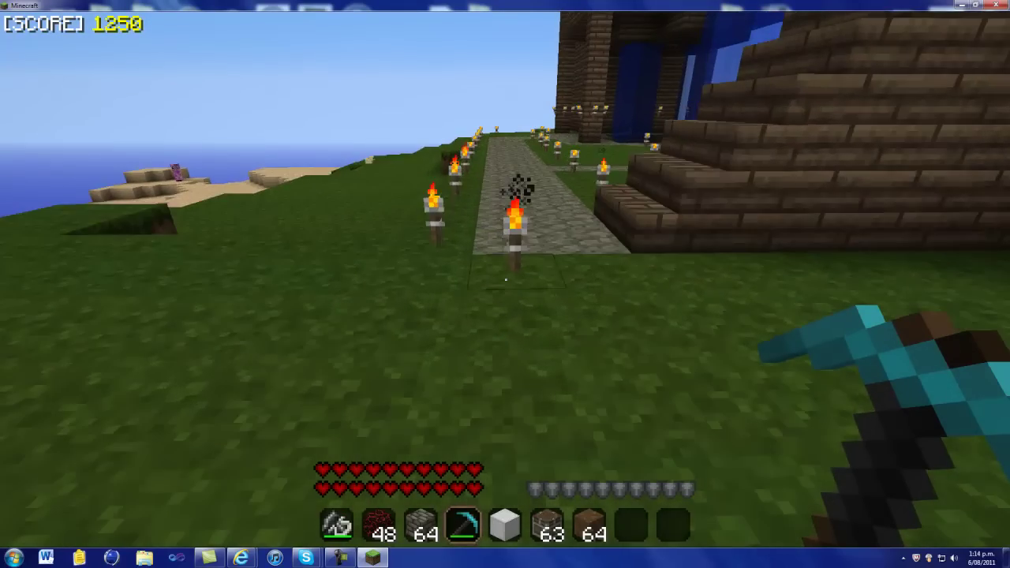
key(w)
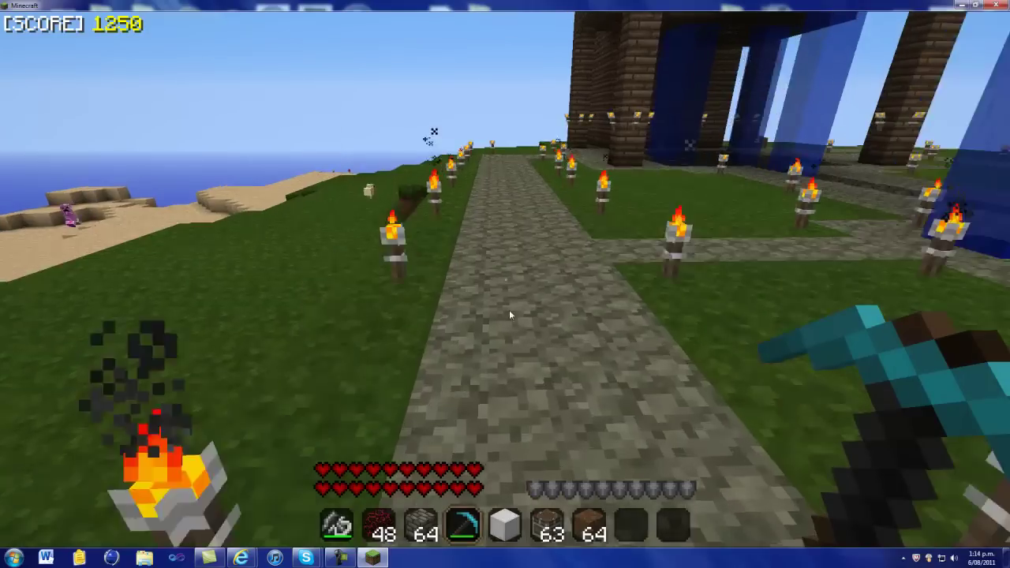
- Pause the game and examine the achievements map, including the weapon, archeology and creature branches, before resuming play
key(Escape)
click(453, 244)
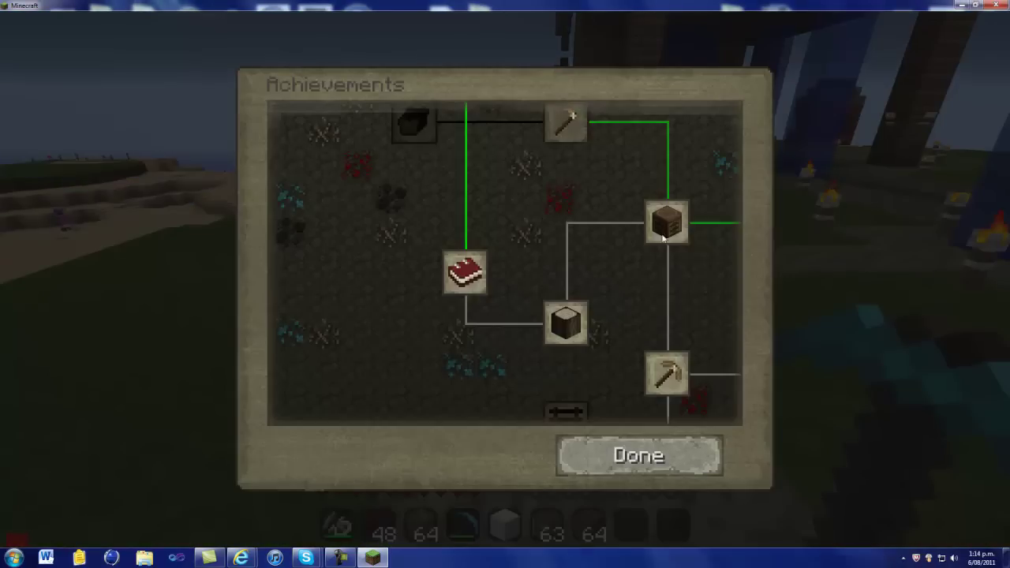
drag(483, 260, 403, 249)
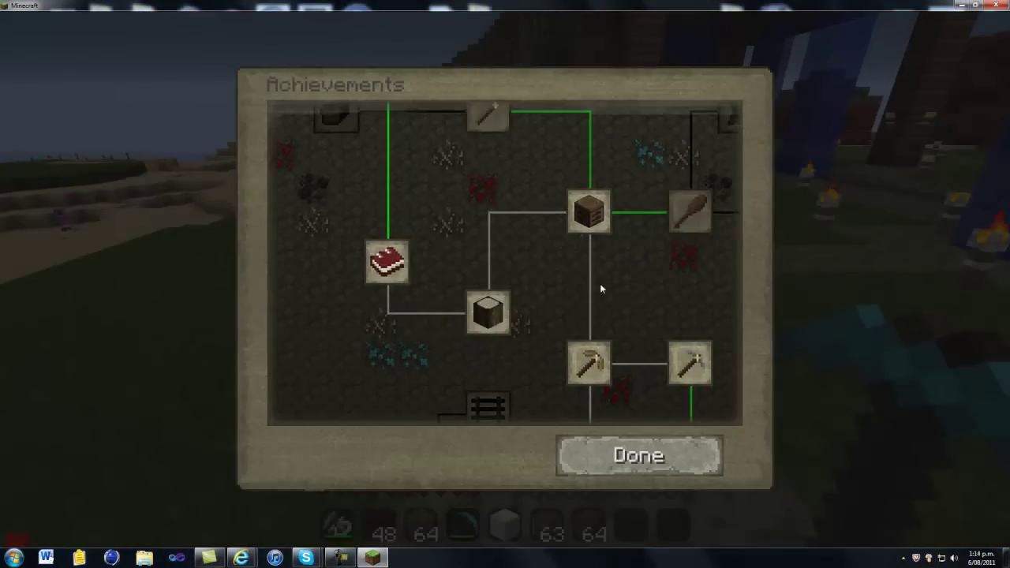
drag(653, 316, 530, 160)
drag(479, 358, 313, 239)
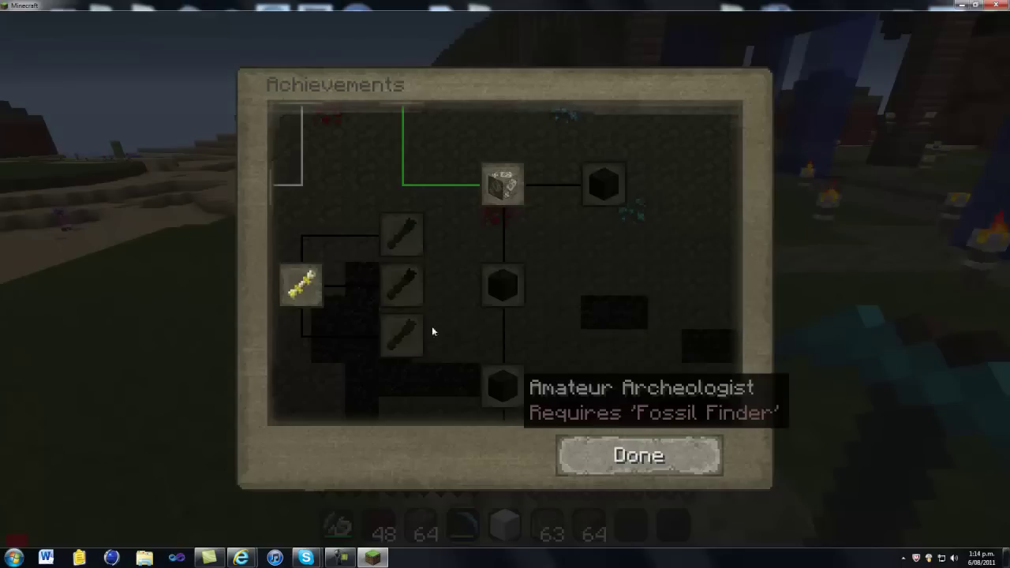
drag(482, 255, 542, 494)
drag(572, 292, 502, 424)
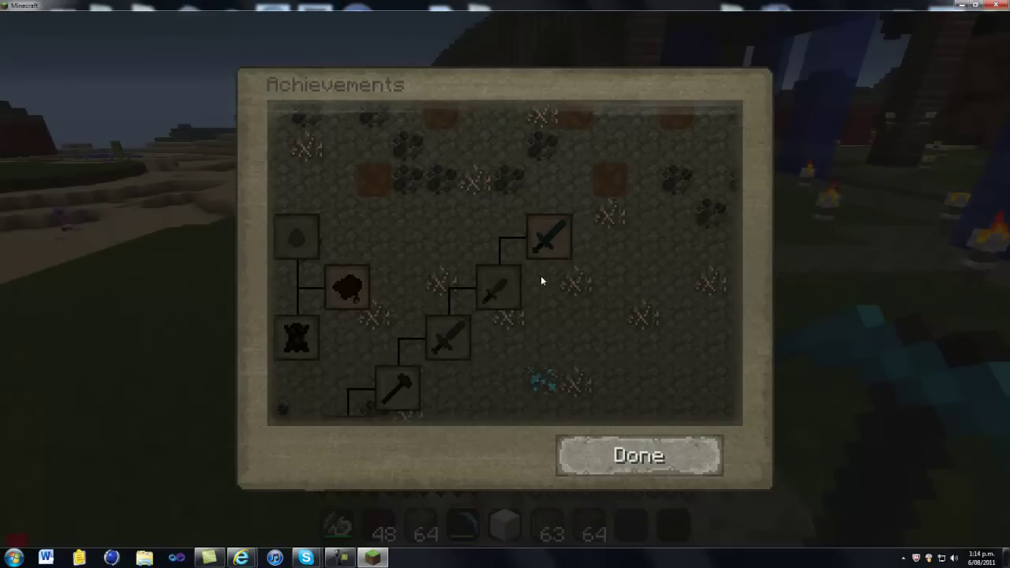
drag(461, 360, 652, 269)
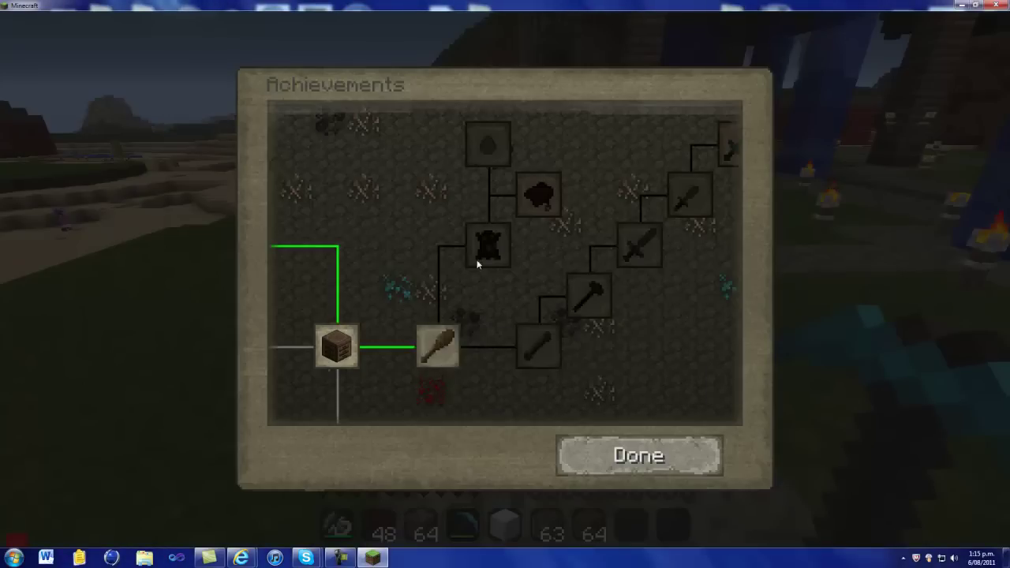
key(Escape)
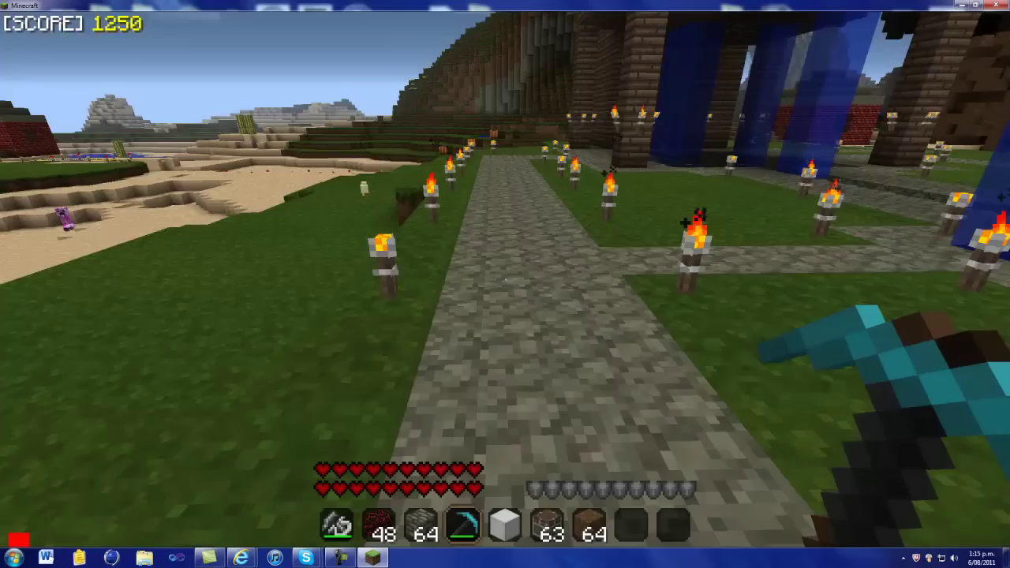
- Leave the stone path, cross the sandy beach past the pink creeper and climb the hill to the red brick houses
key(w)
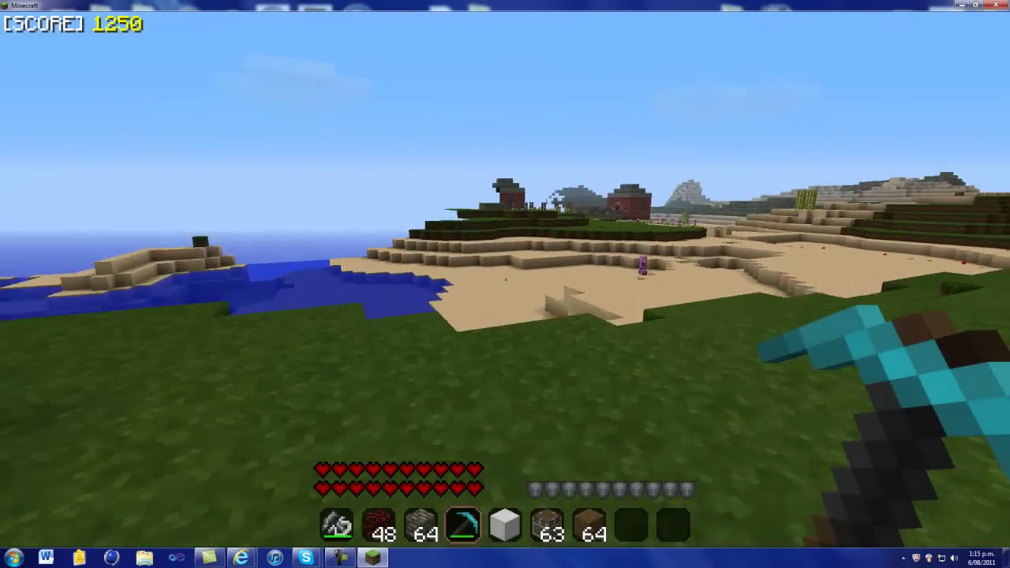
key(w)
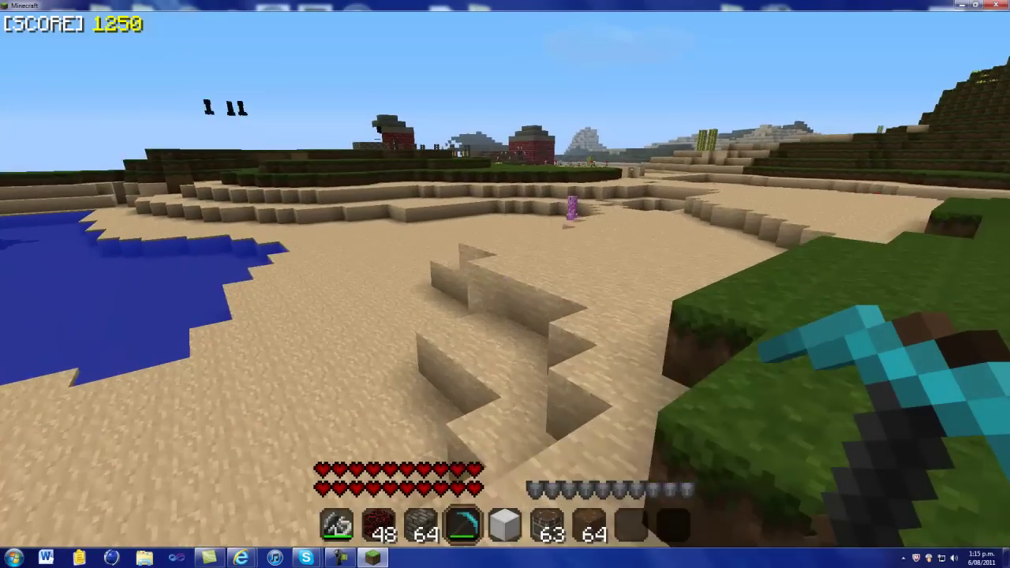
key(w)
key(space)
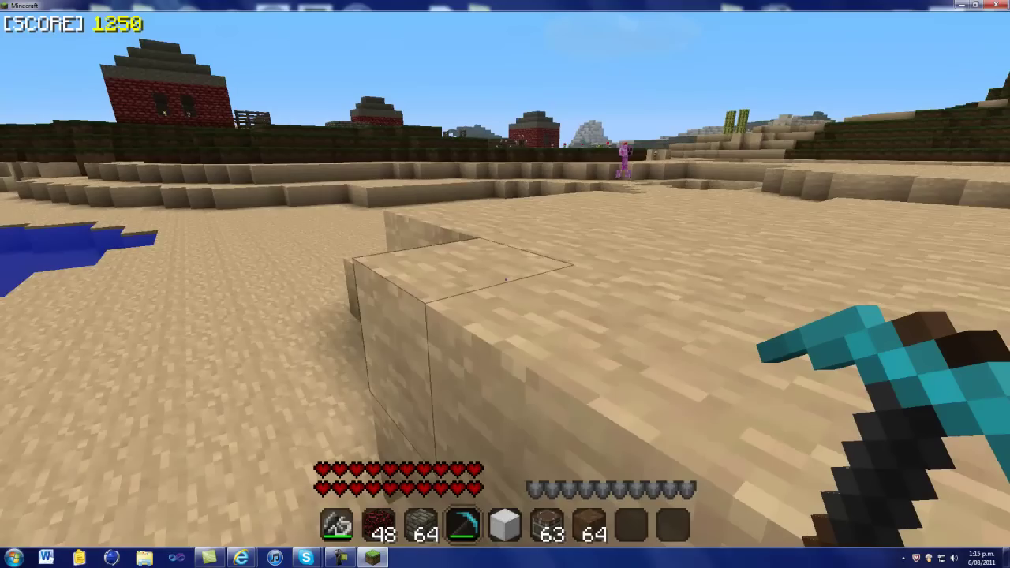
key(w)
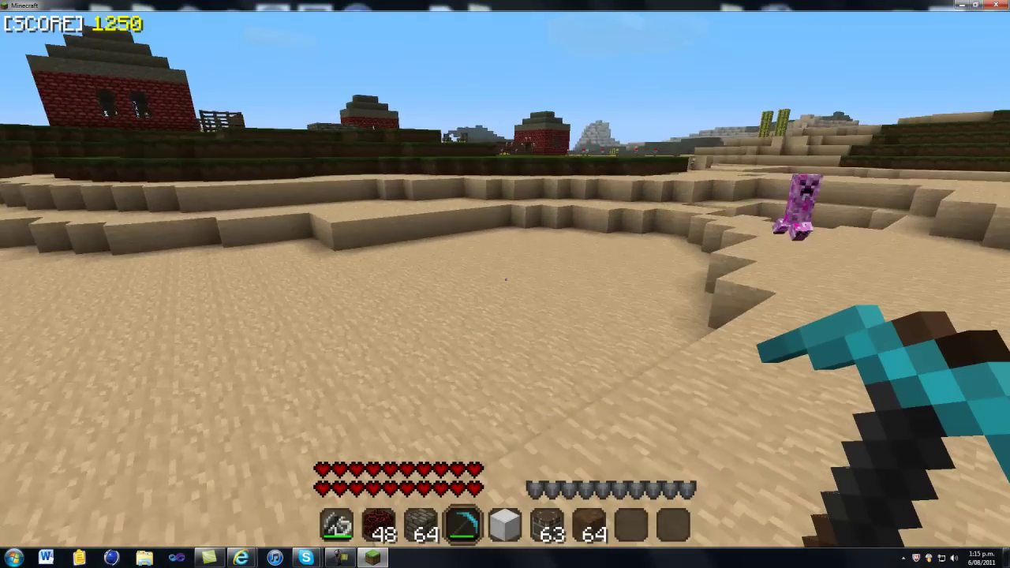
key(w)
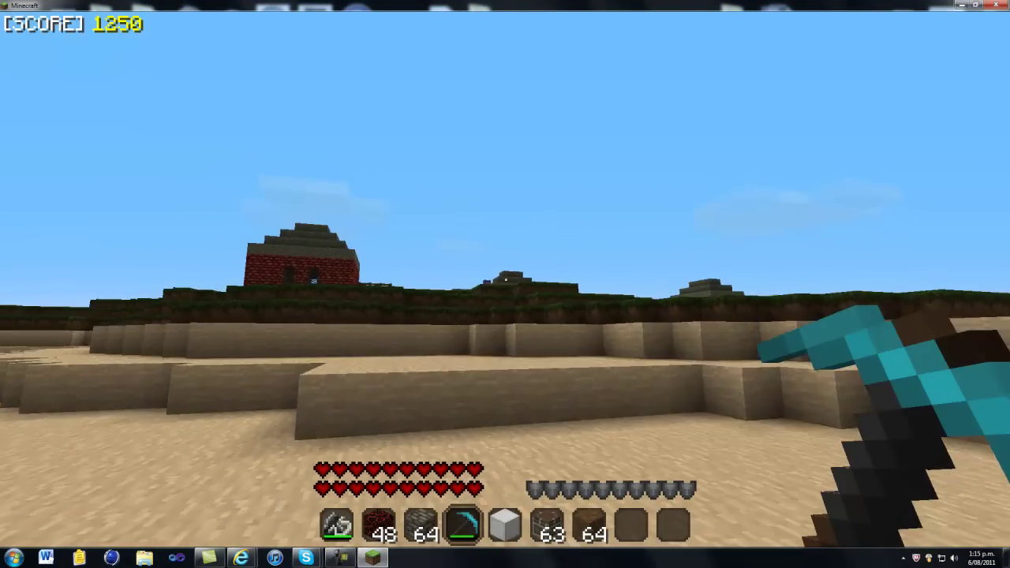
key(w)
key(space)
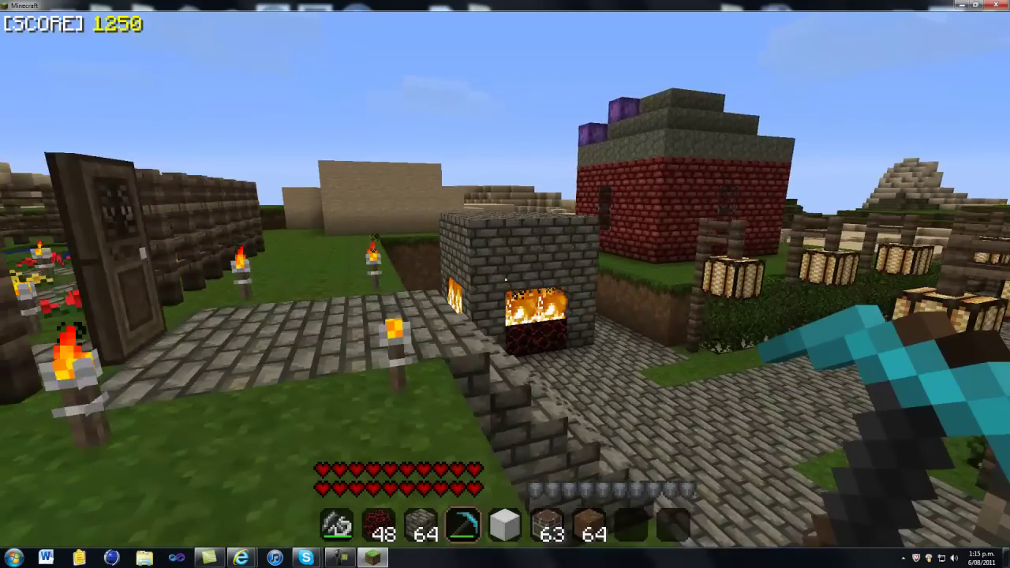
- Walk past the burning stone brick pillar to the fenced flower garden and back away from its fence
key(w)
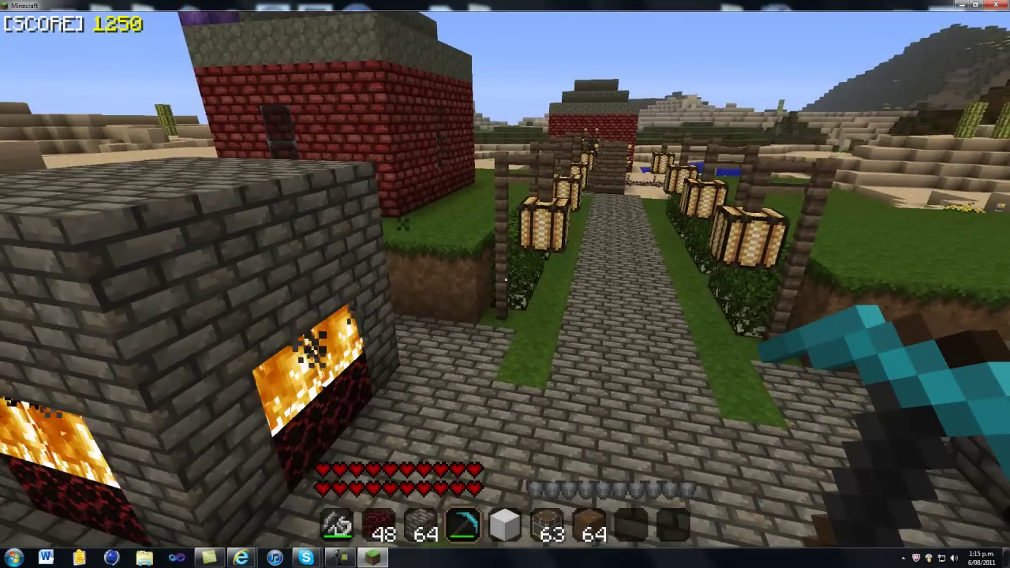
mouse_move(505, 280)
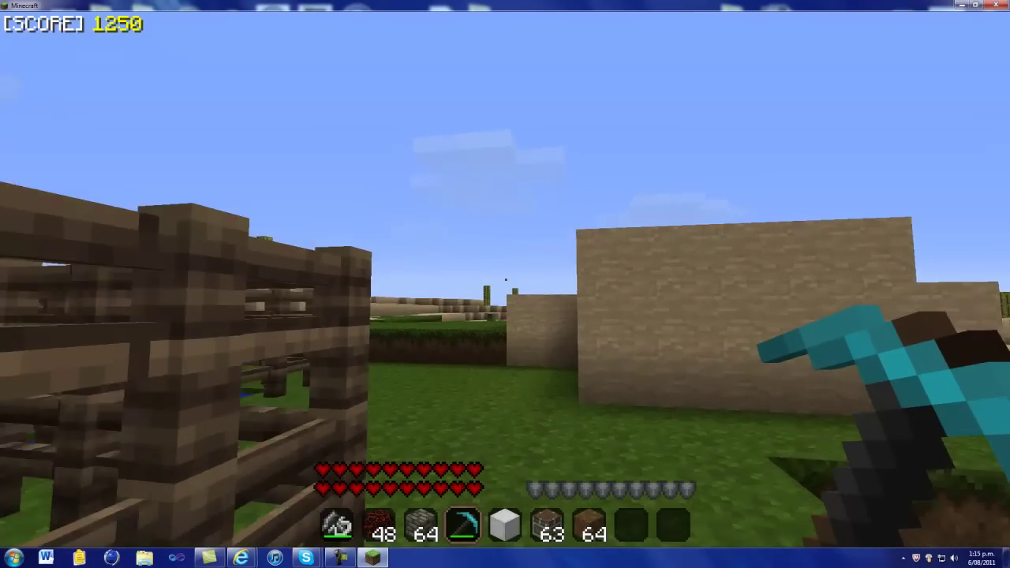
key(w)
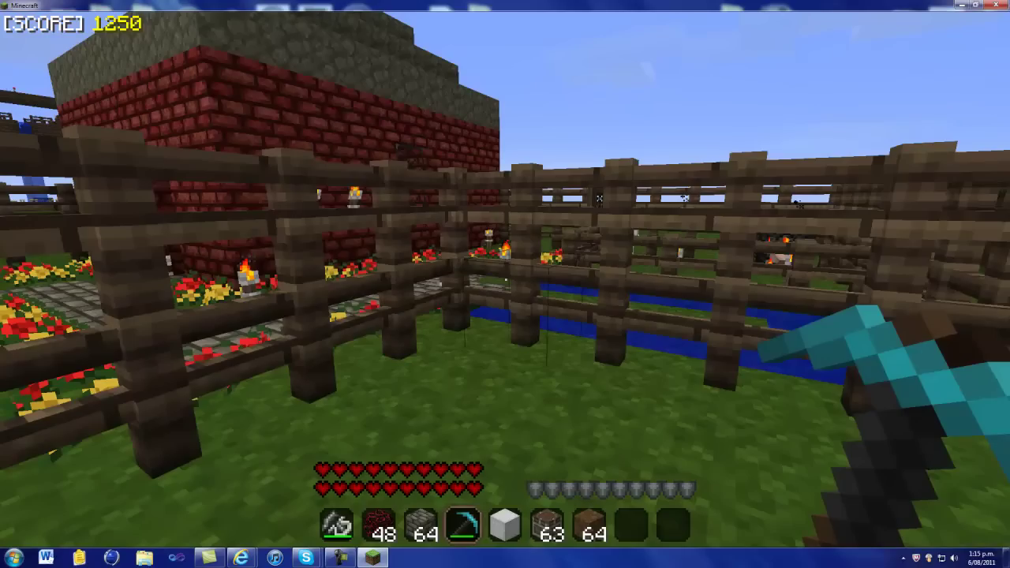
key(s)
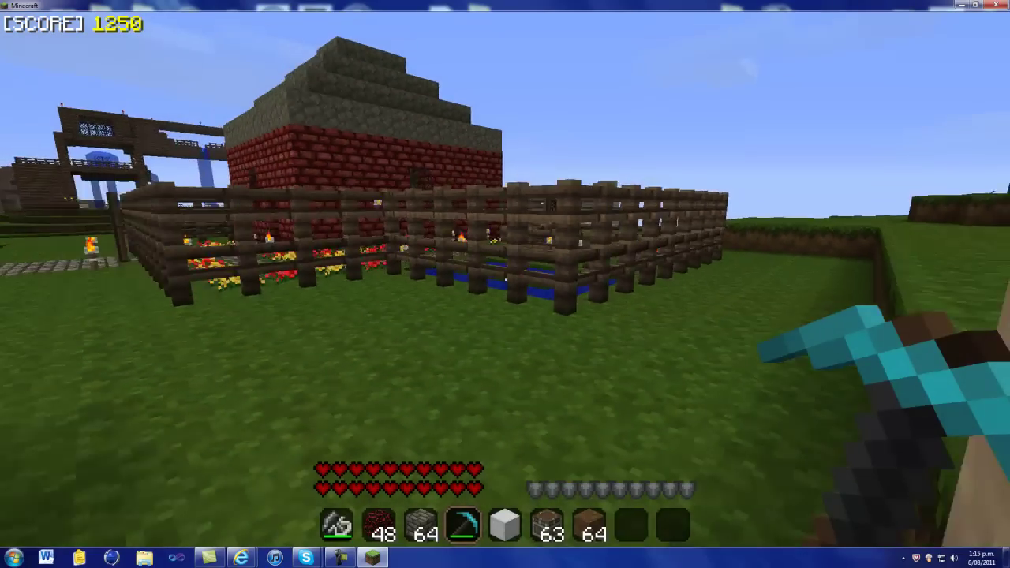
- Cross the raised sandstone platform near the house topped with purple blocks and drop down beside the burning brick pillar
key(w)
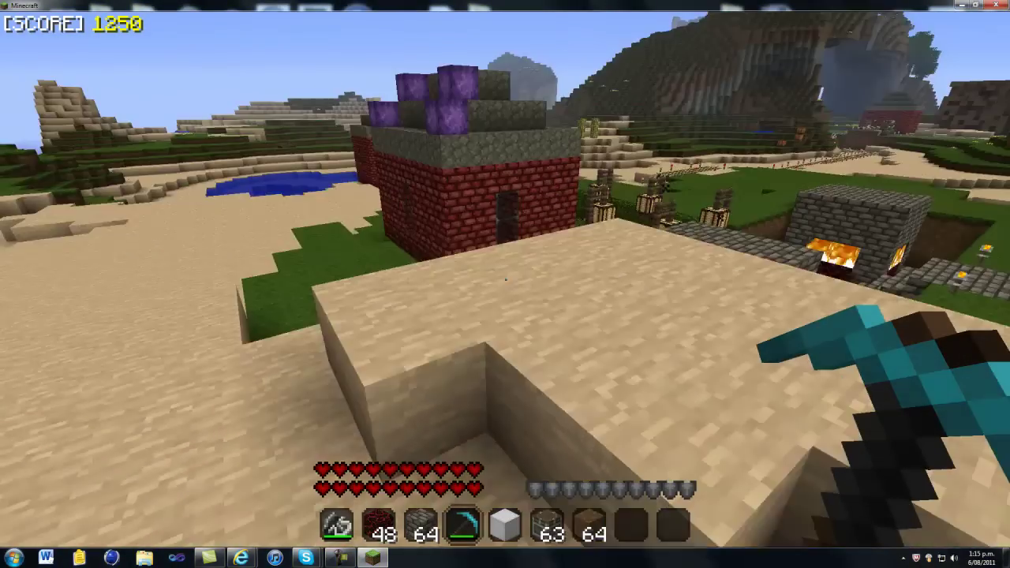
key(w)
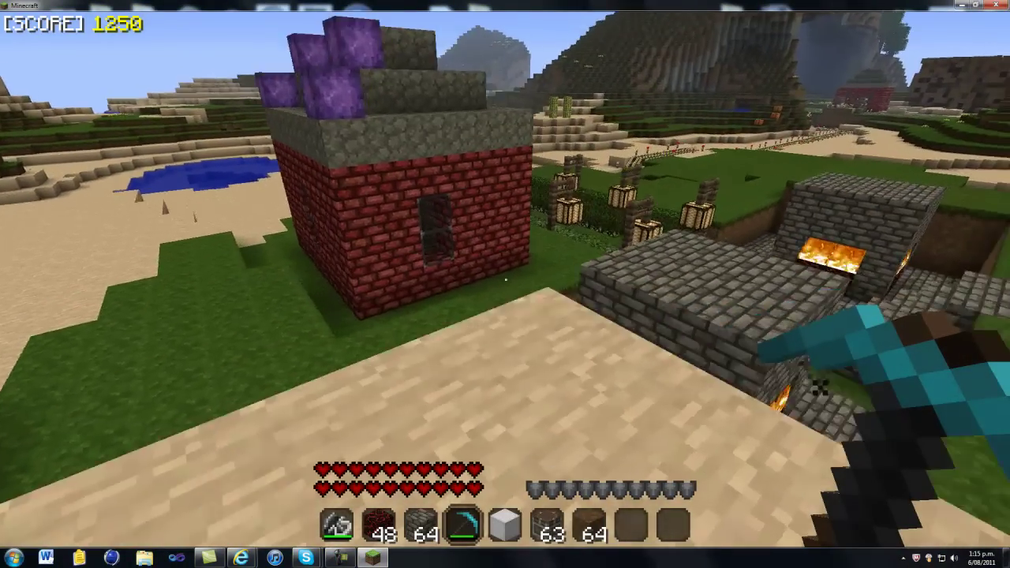
key(w)
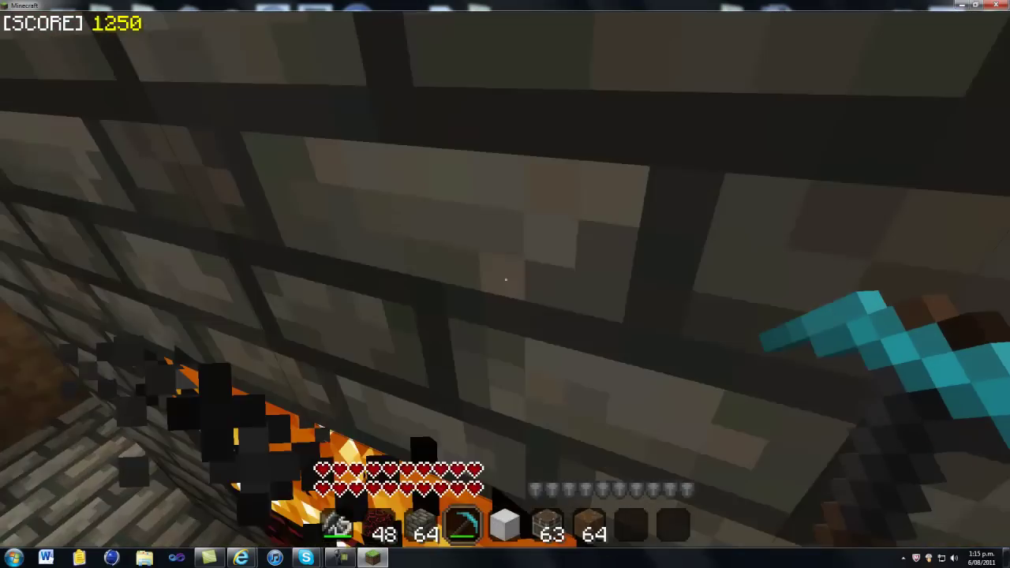
- Pause the game and review the world mod options and the global settings of DrZhark's Mo'Creatures
key(Escape)
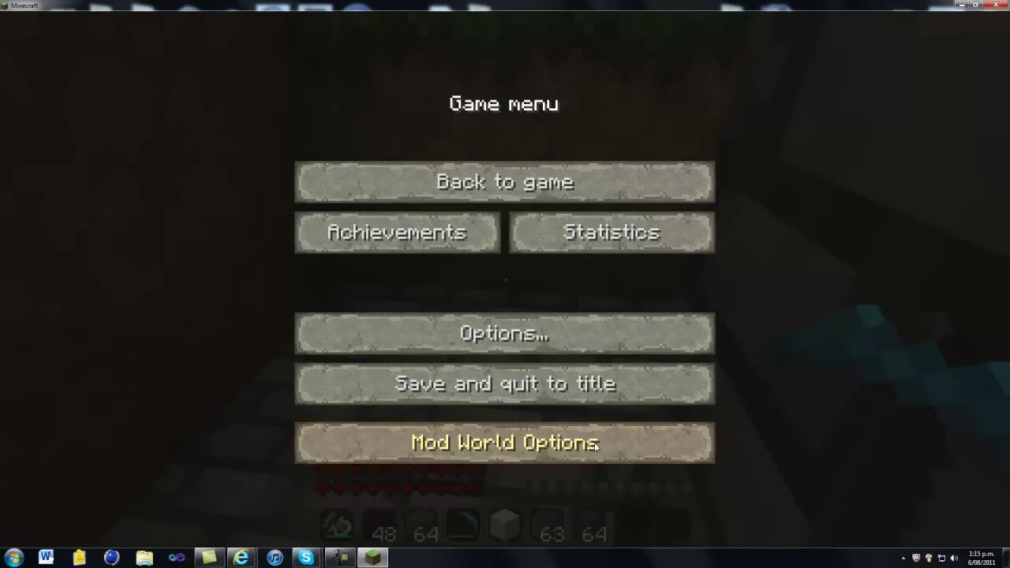
click(598, 444)
click(615, 477)
click(534, 347)
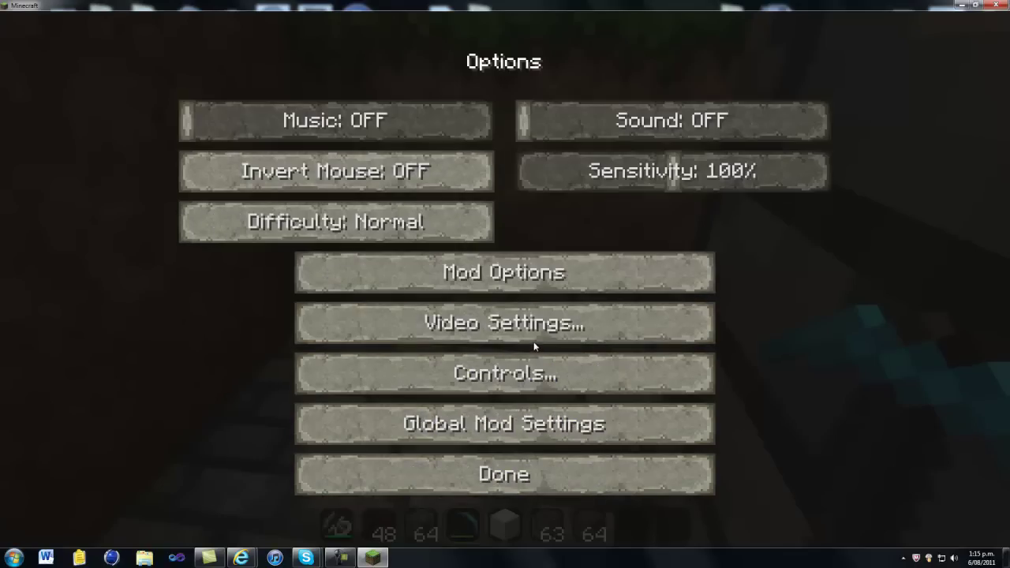
click(562, 429)
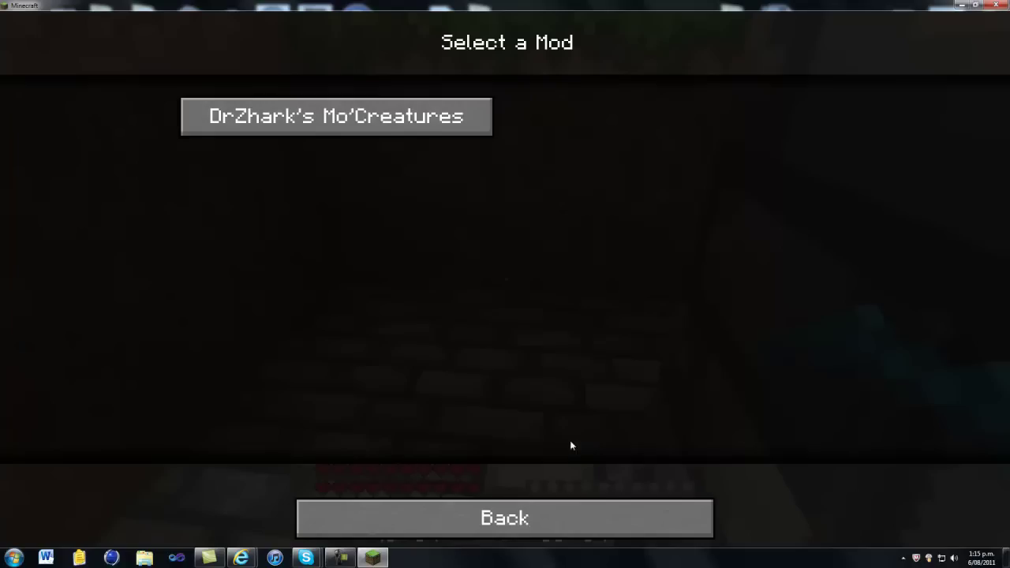
click(389, 124)
- Leave the mod settings and options, and save and quit the world to the title screen
click(527, 517)
click(527, 517)
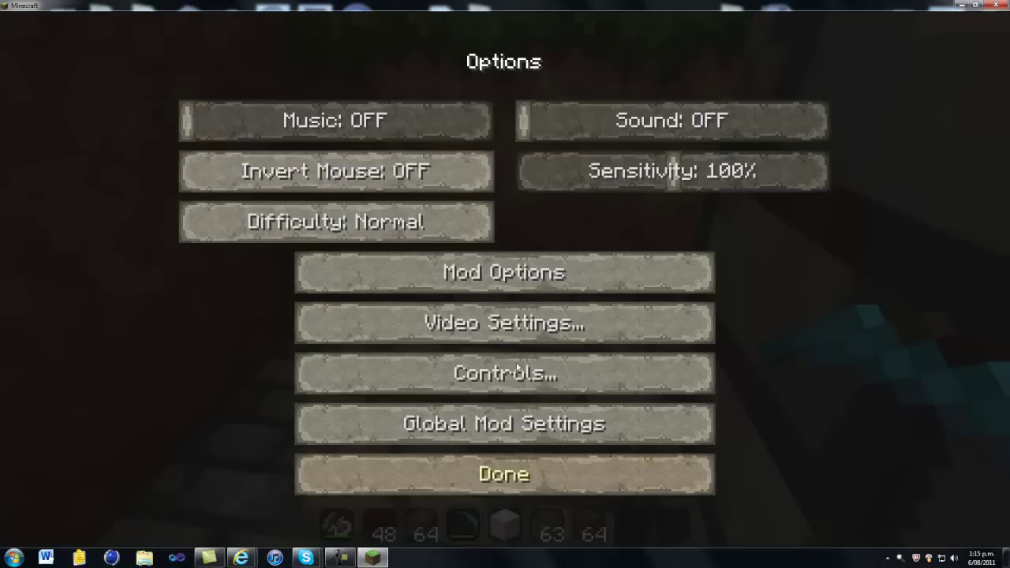
click(577, 490)
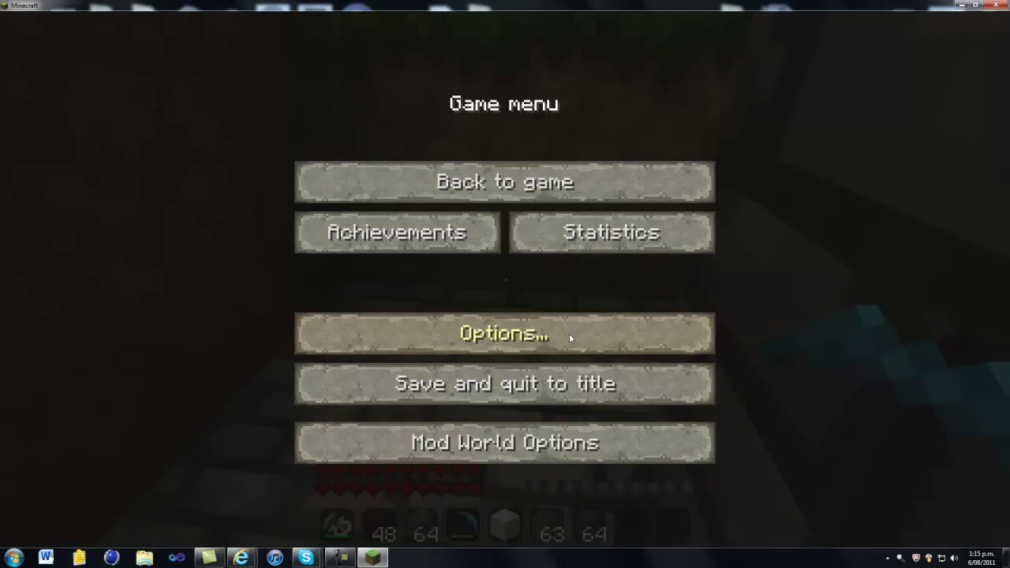
click(609, 371)
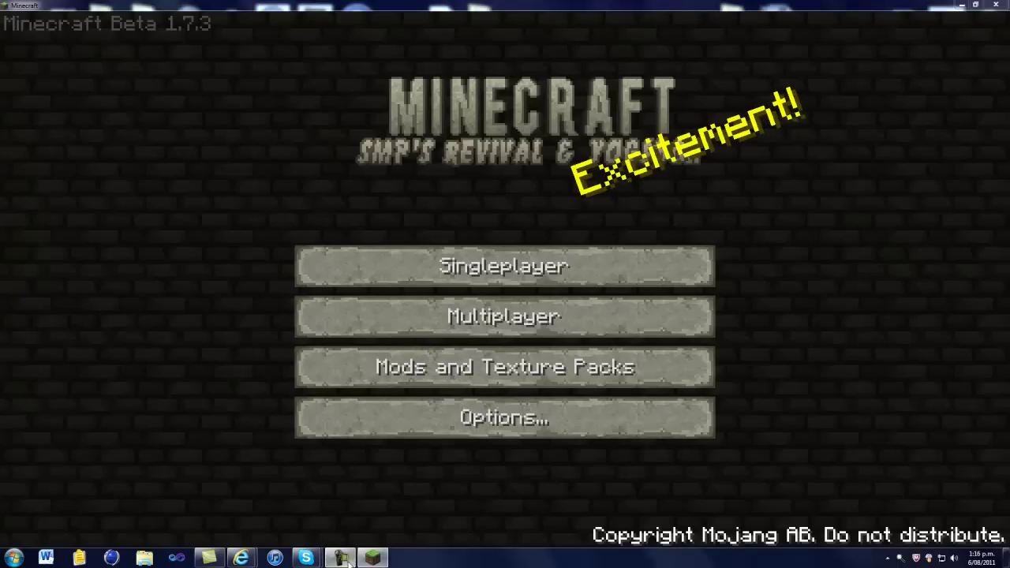